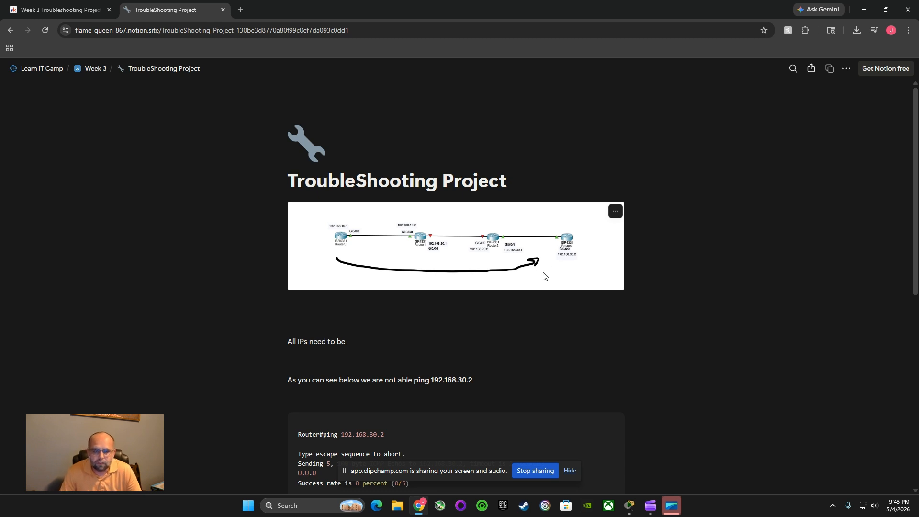
- Read the TroubleShooting Project brief down to the final task instructions, and switch to Cisco Packet Tracer
scroll(544, 274, "down", 2)
scroll(448, 187, "down", 1)
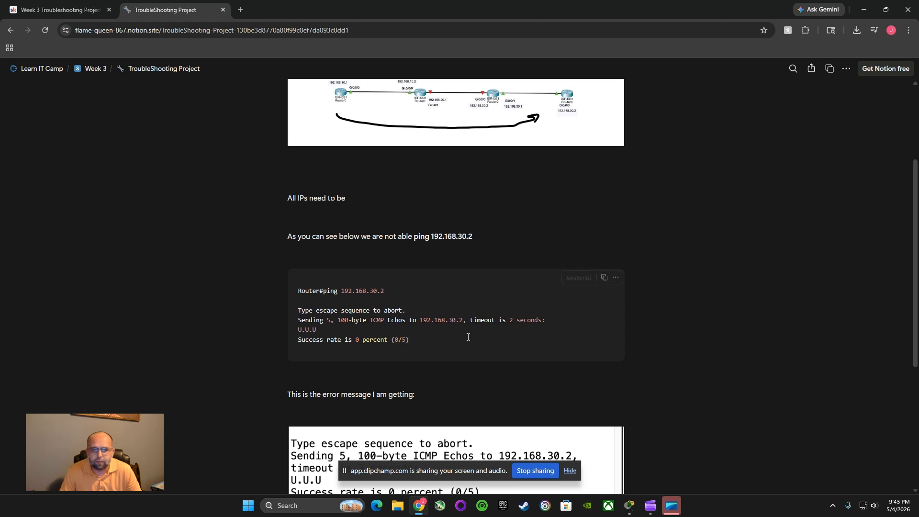
scroll(470, 334, "down", 2)
scroll(445, 377, "down", 2)
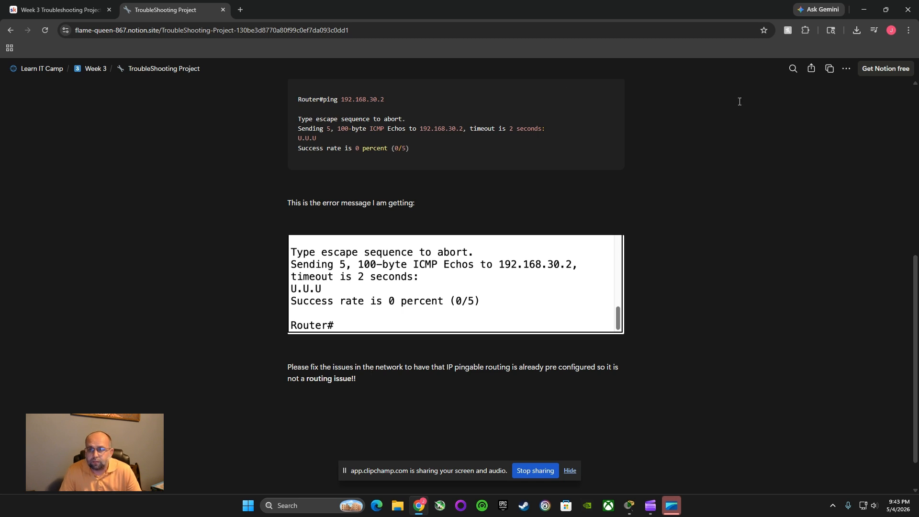
left_click(862, 10)
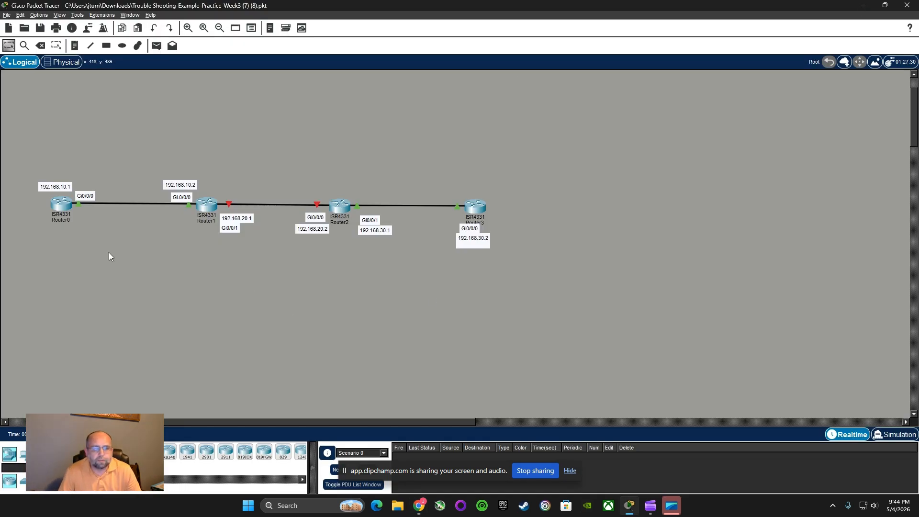
- Enter privileged mode on Router0's command line and ping 192.168.30.2
left_click(64, 209)
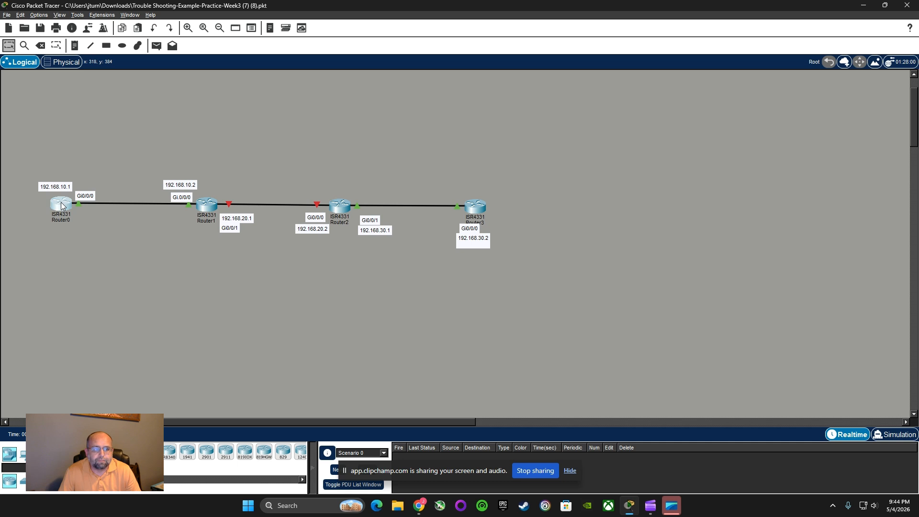
left_click(355, 70)
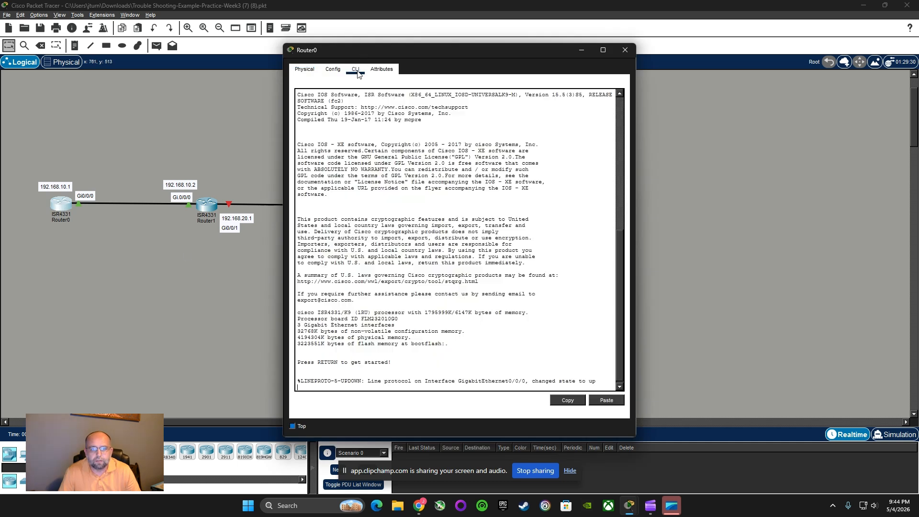
key("Return")
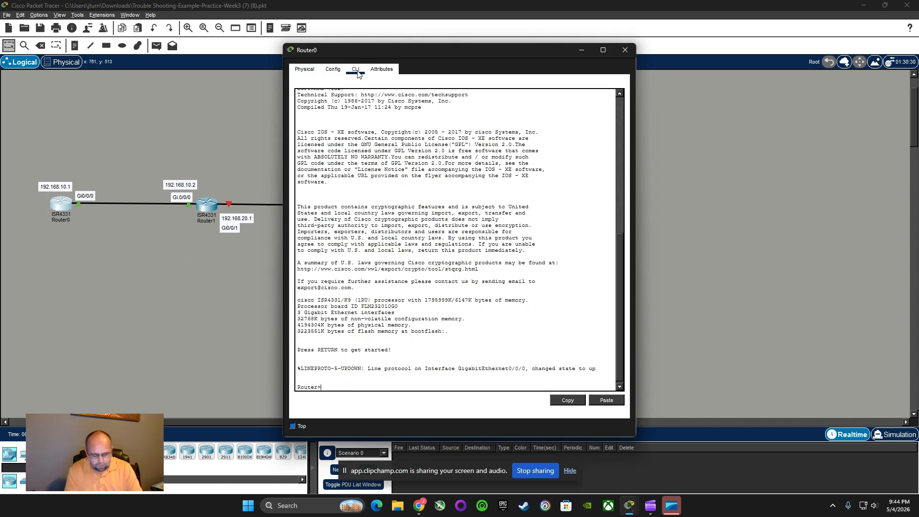
type("en")
key("Return")
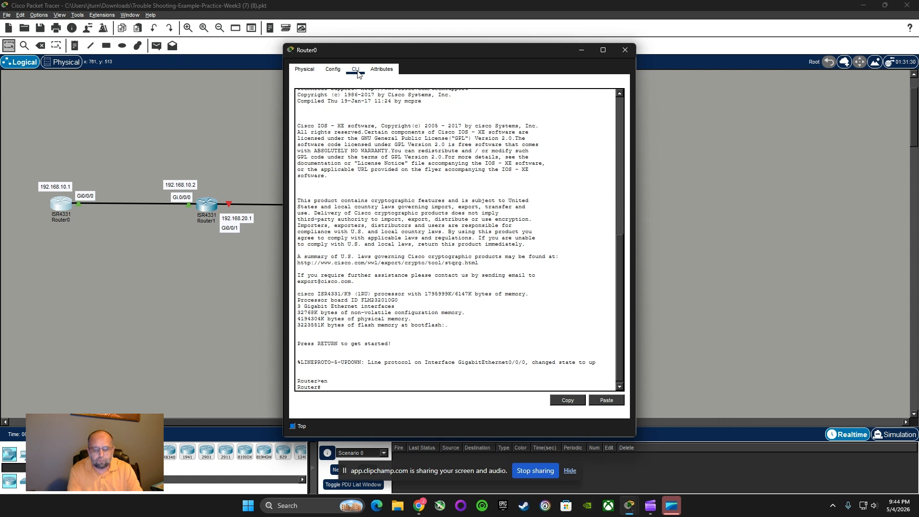
type("ping")
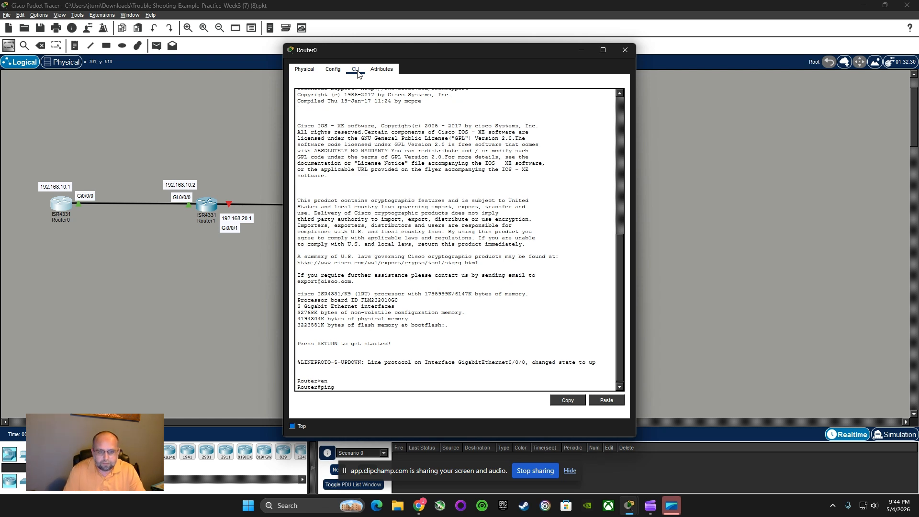
type(" 192")
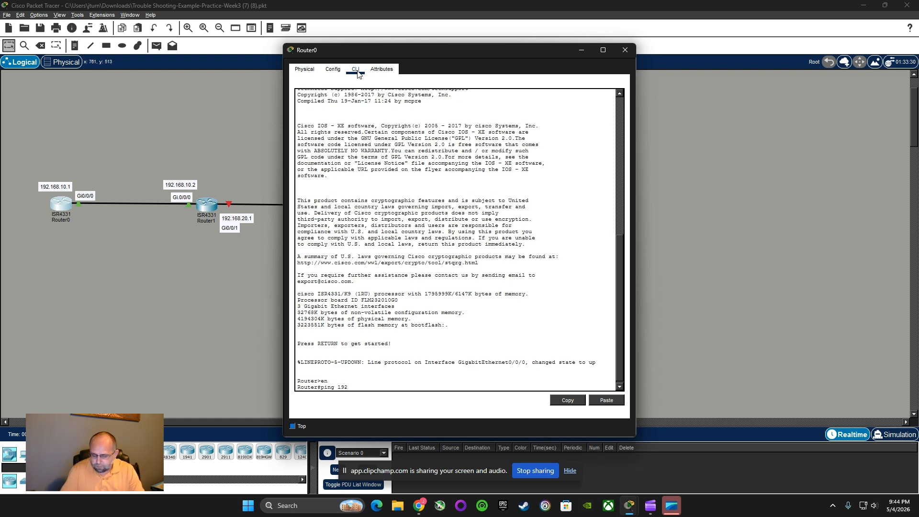
type(".168.30.2")
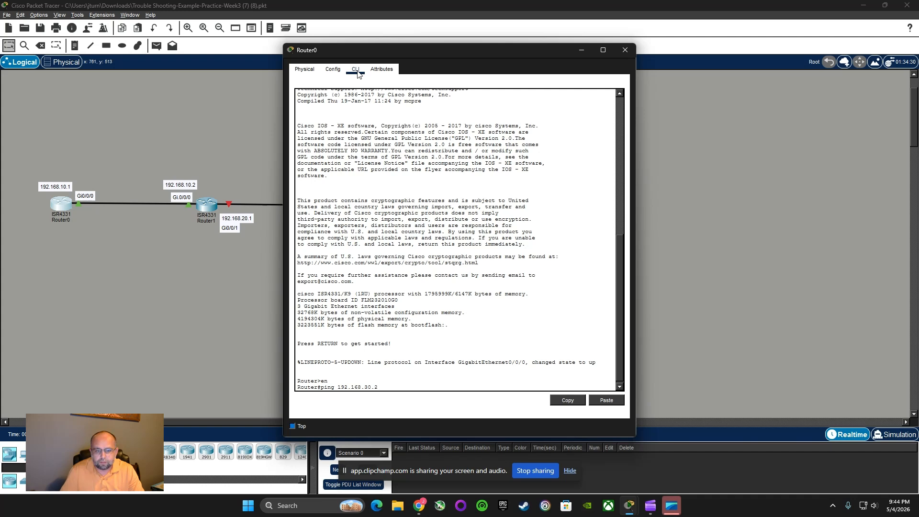
key("Return")
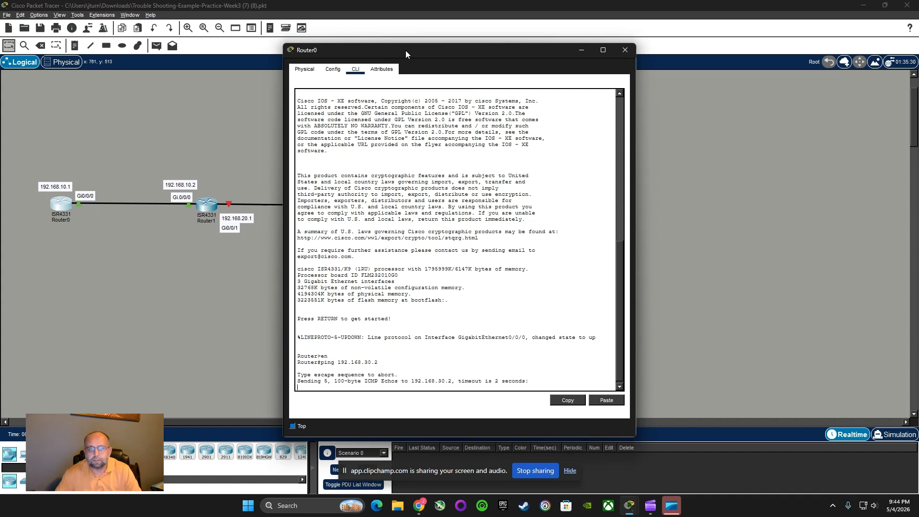
- Move Router0's window clear of the topology and page through its running configuration with show run, checking the interfaces and routes
left_click_drag(406, 51, 647, 40)
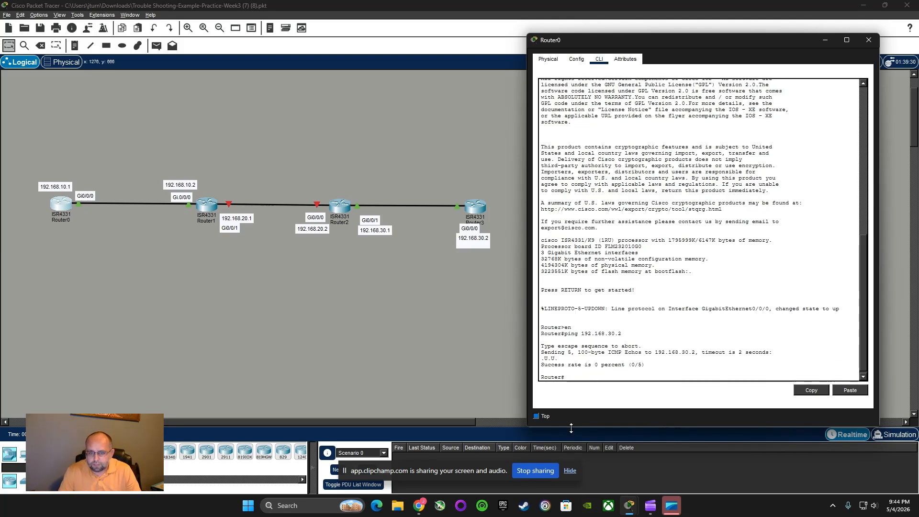
left_click(585, 372)
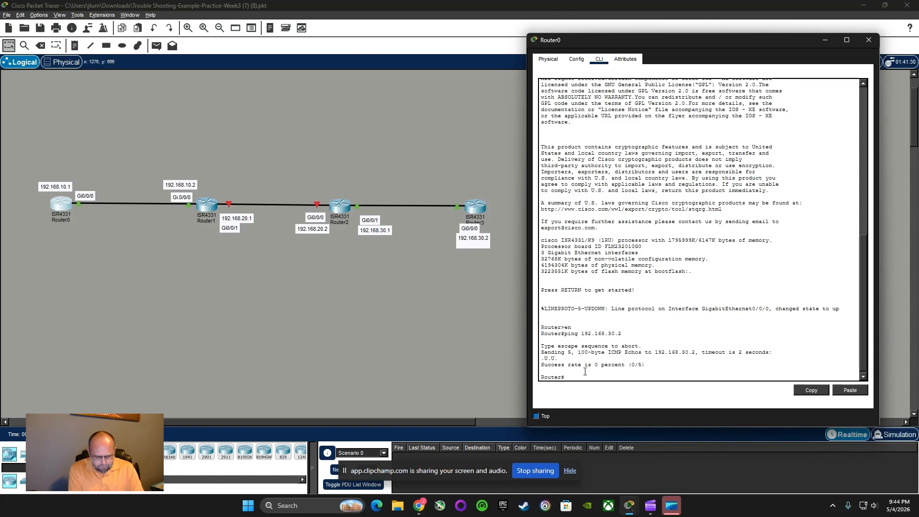
type("show")
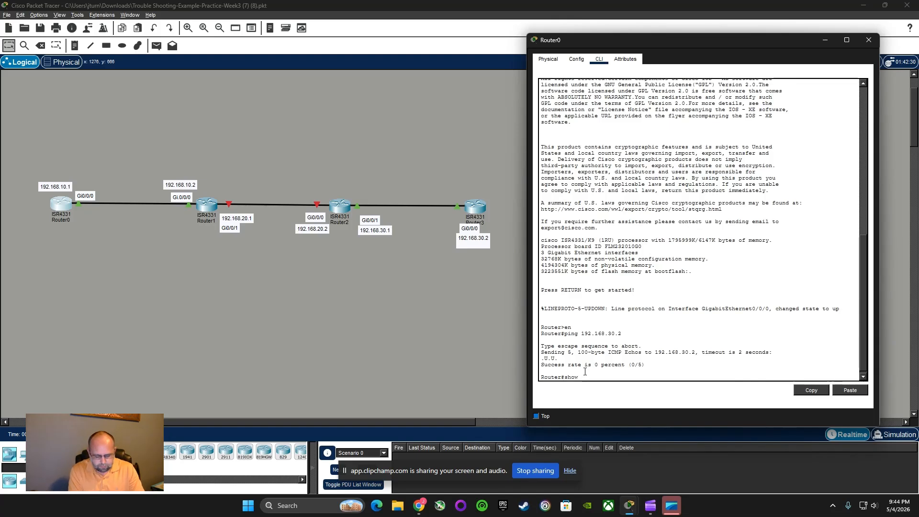
type(" run")
key("Return")
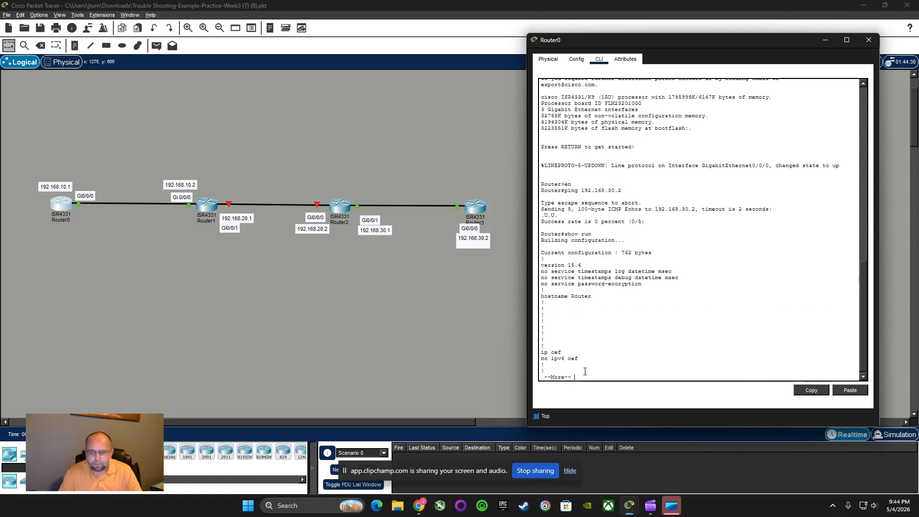
key("space")
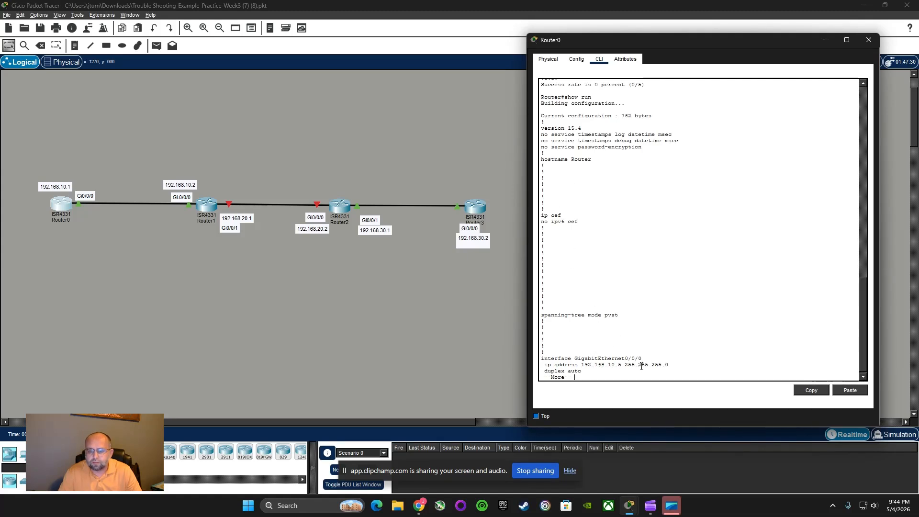
scroll(593, 352, "down", 1)
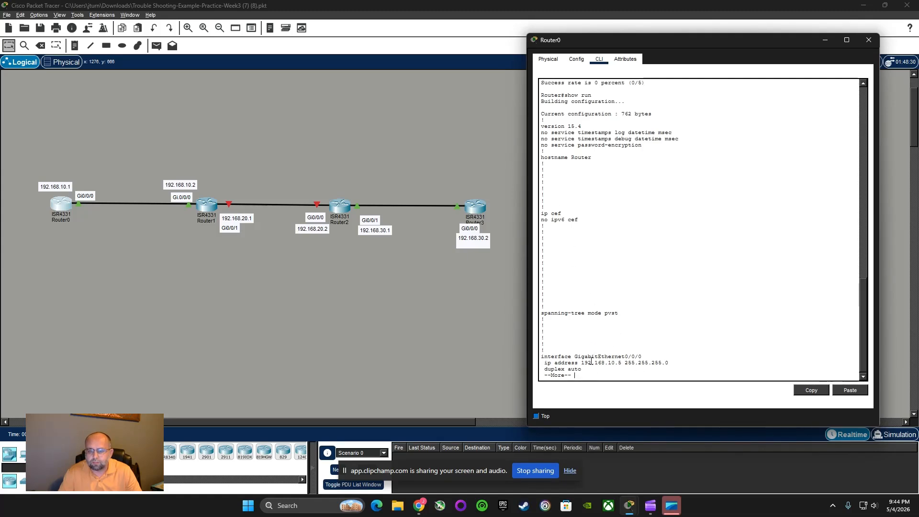
key("space")
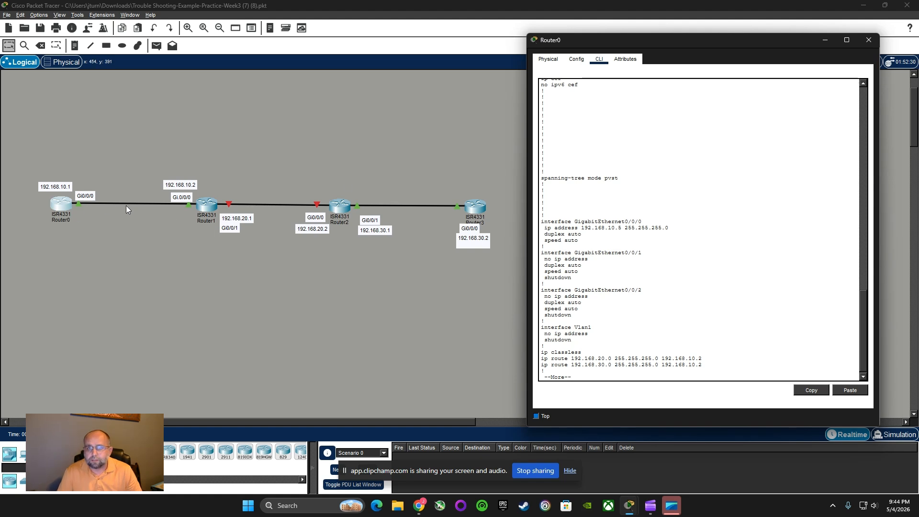
left_click(868, 39)
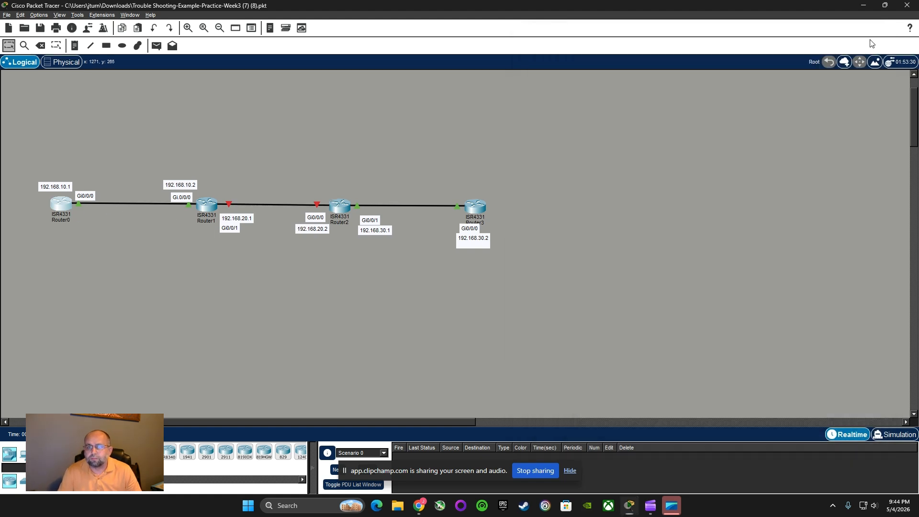
- Enter privileged mode on Router1, and review its running configuration's interface addresses, subnet masks and routes against the topology labels
left_click(209, 205)
left_click(355, 69)
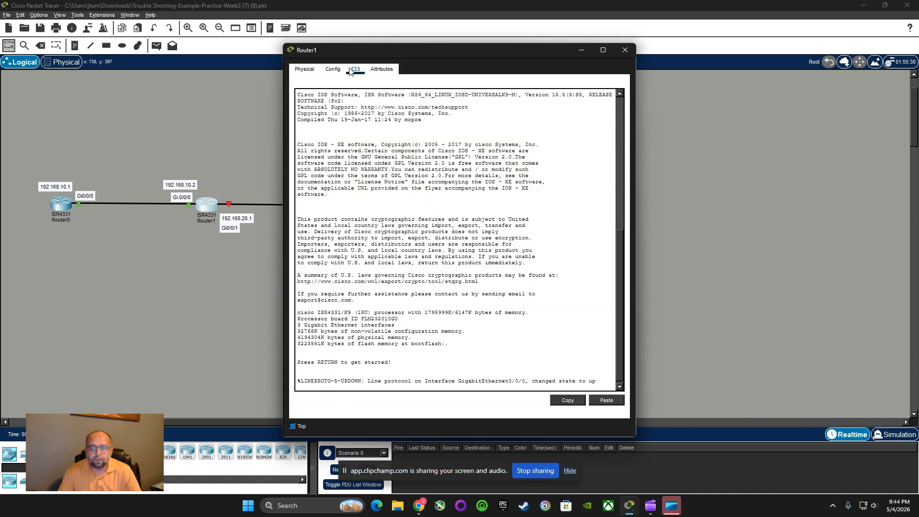
key("Return")
key("Return")
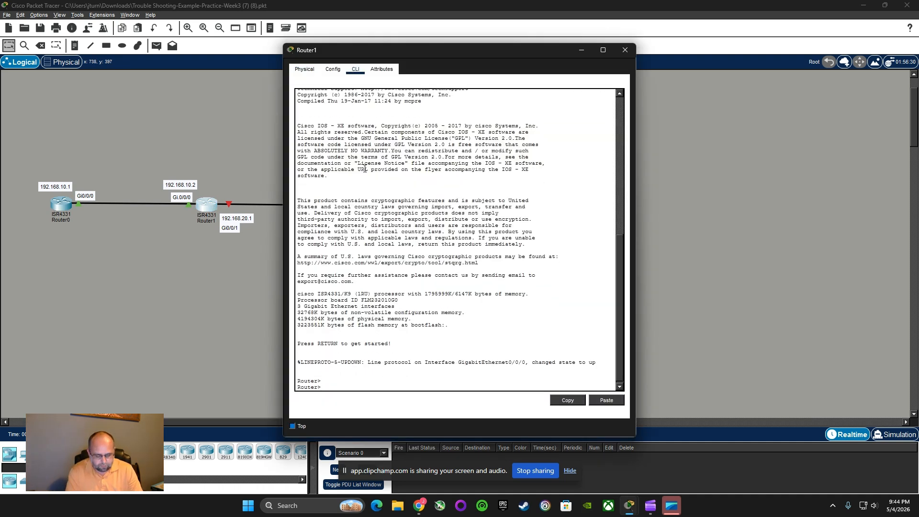
type("en")
key("Return")
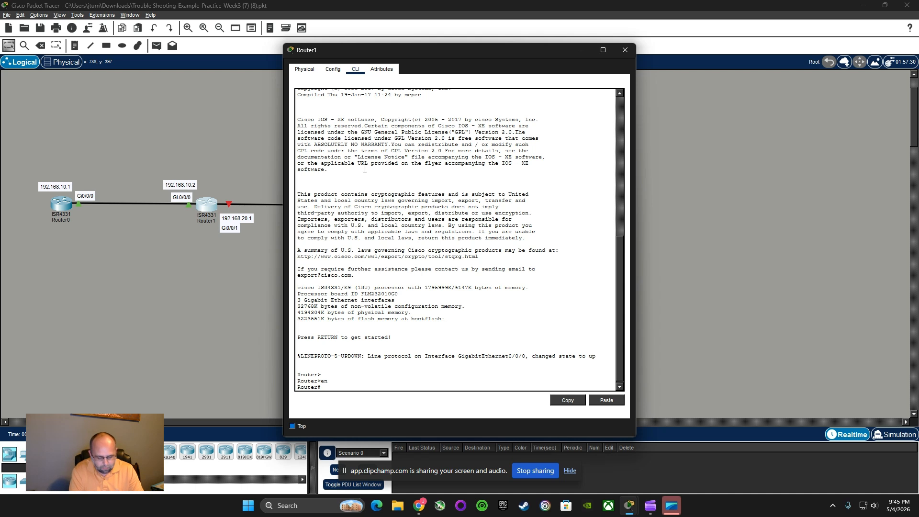
type("show run")
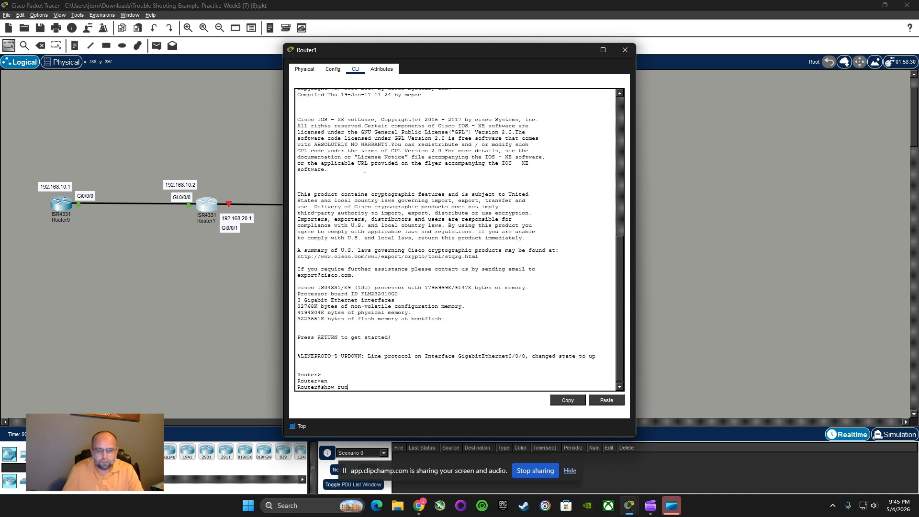
key("Return")
key("space")
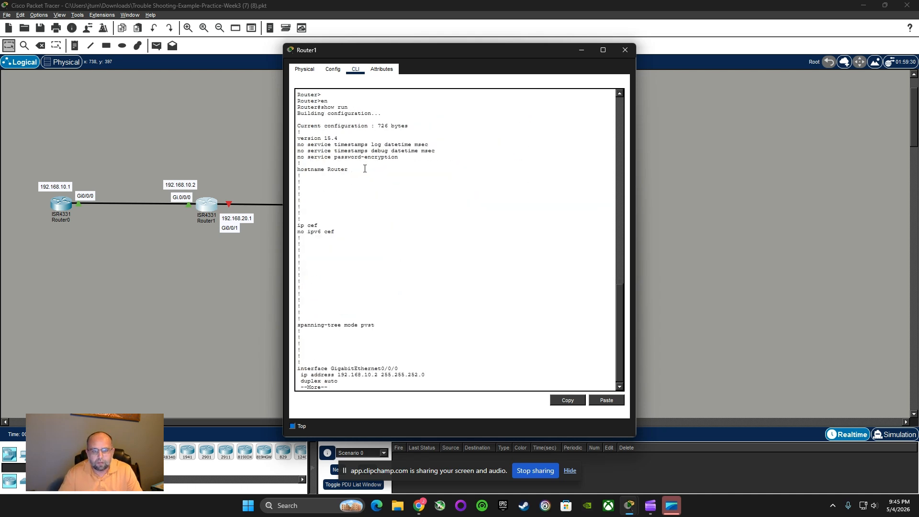
key("space")
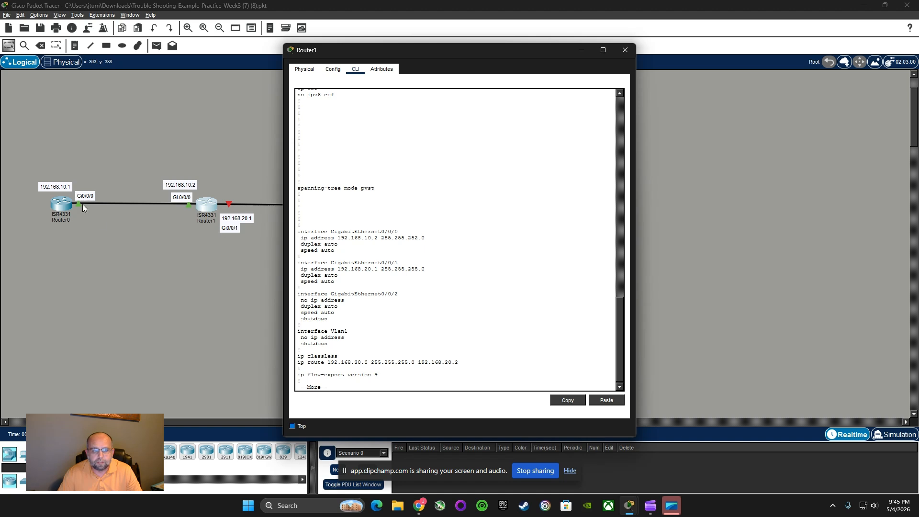
left_click_drag(416, 50, 666, 45)
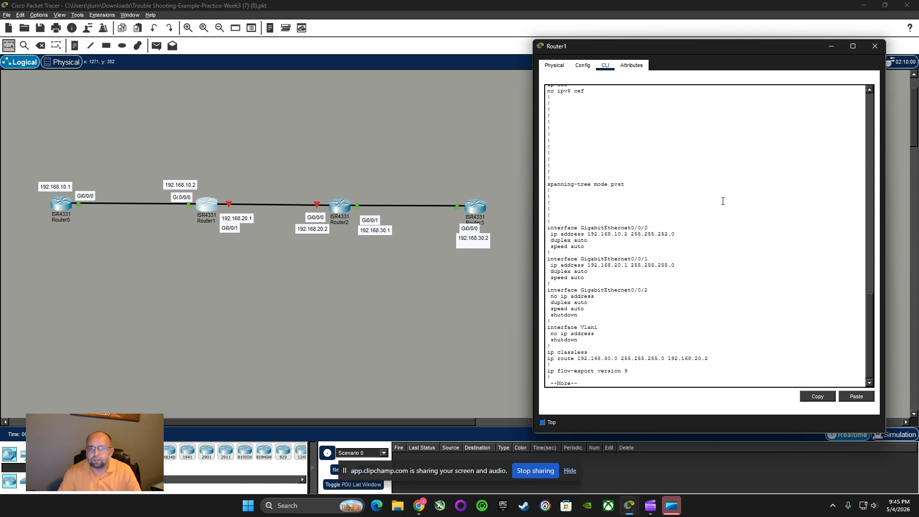
left_click(875, 46)
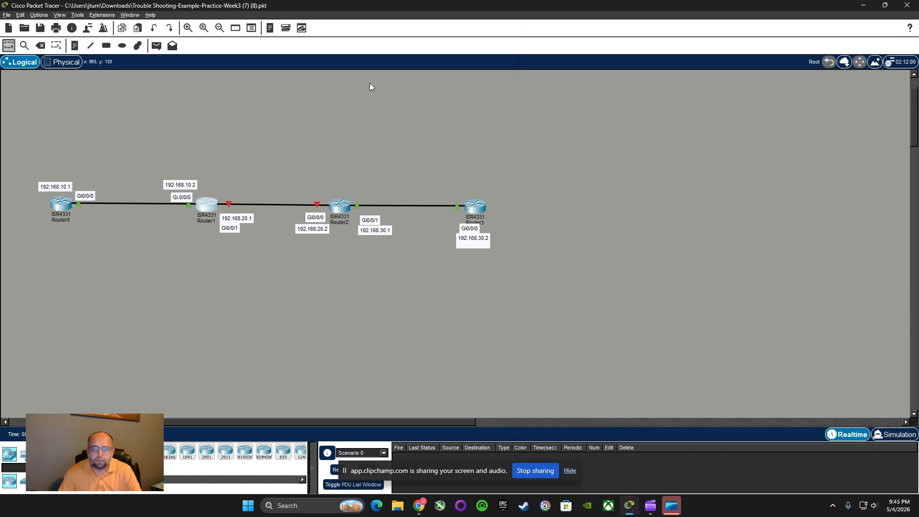
- Enter privileged mode on Router2 and review its running configuration, highlighting the shutdown line under GigabitEthernet0/0/0
left_click(340, 204)
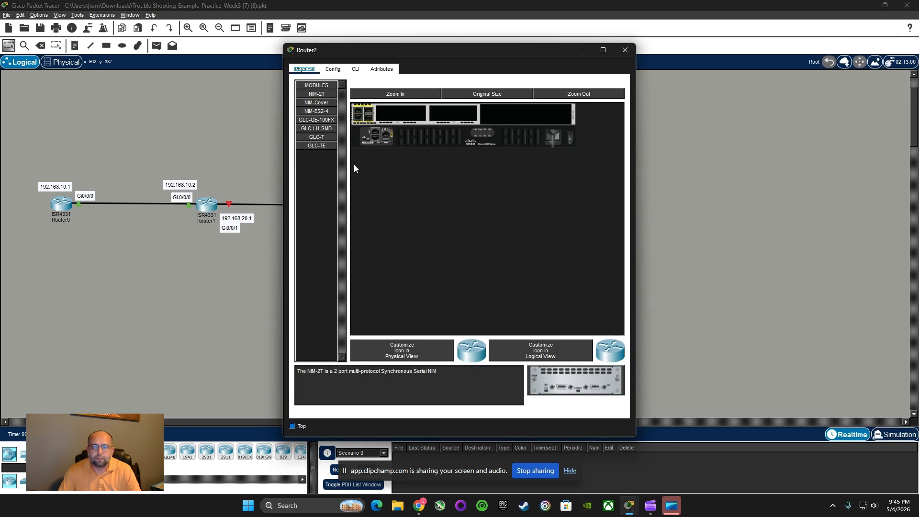
left_click(355, 69)
key("Return")
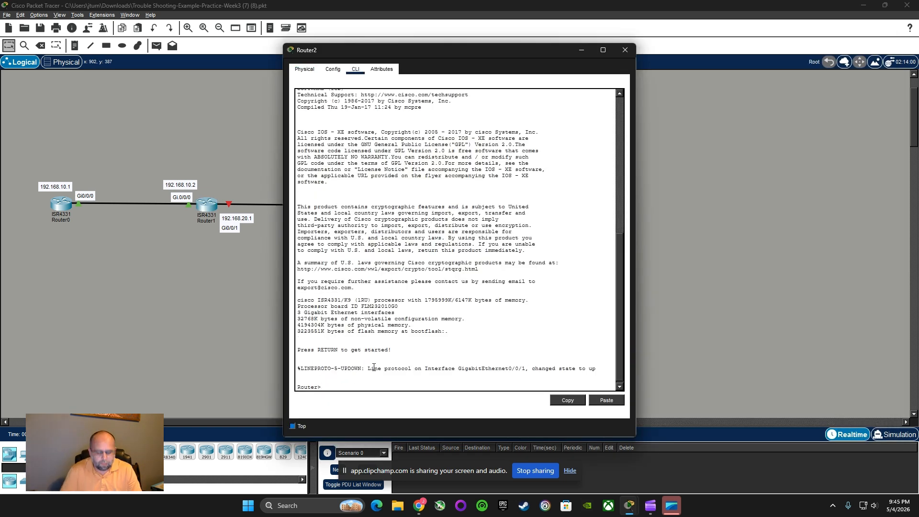
type("en")
key("Return")
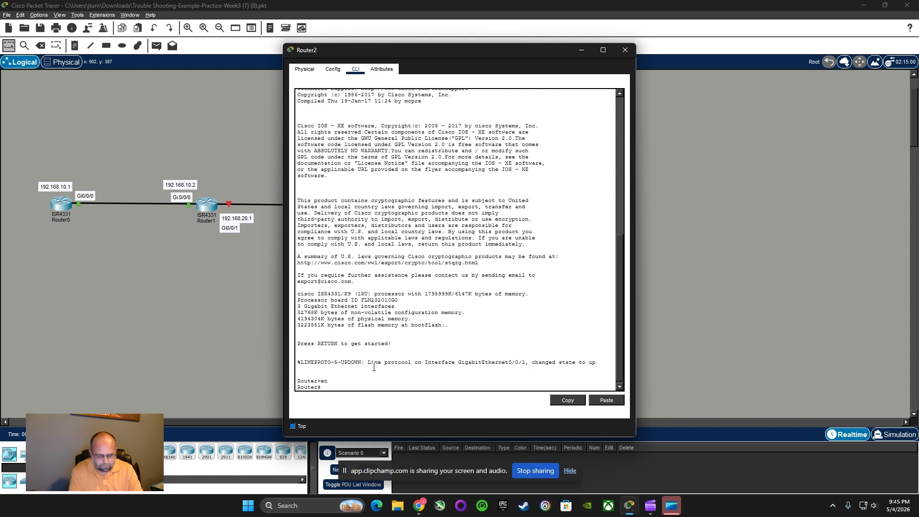
type("show run")
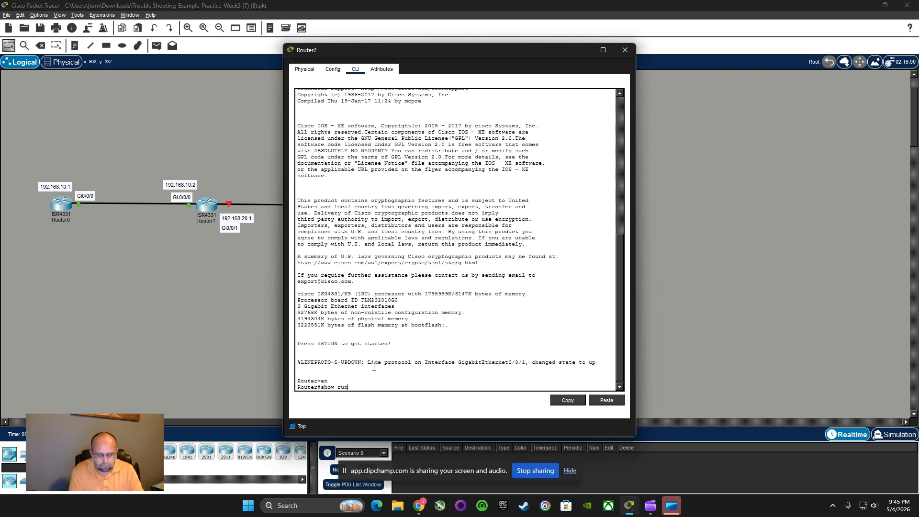
key("Return")
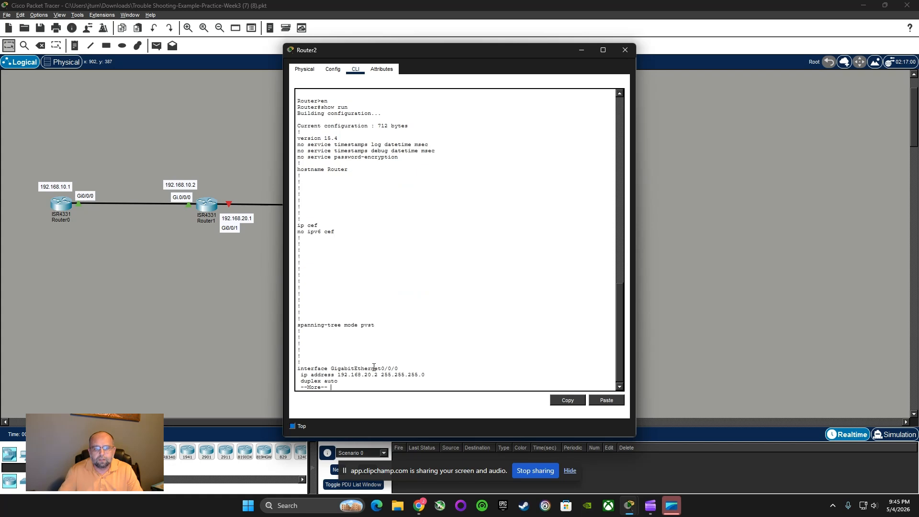
key("space")
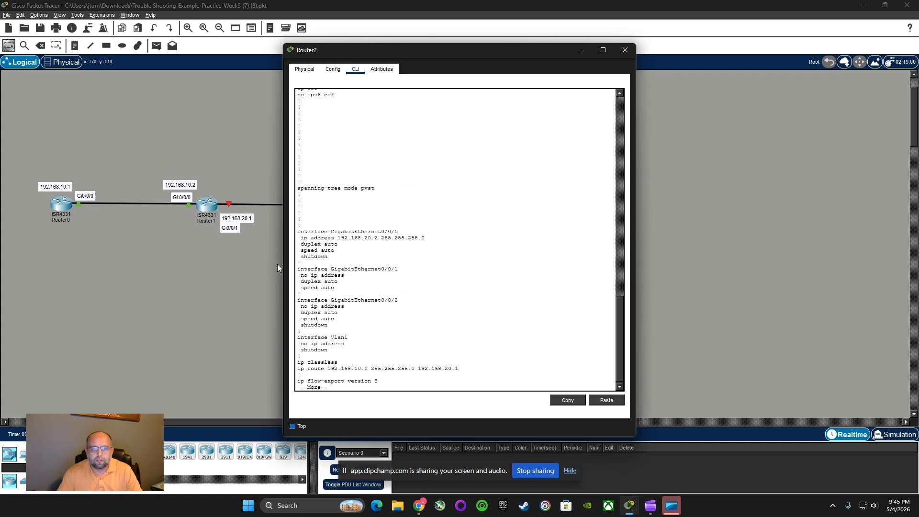
left_click_drag(388, 52, 637, 45)
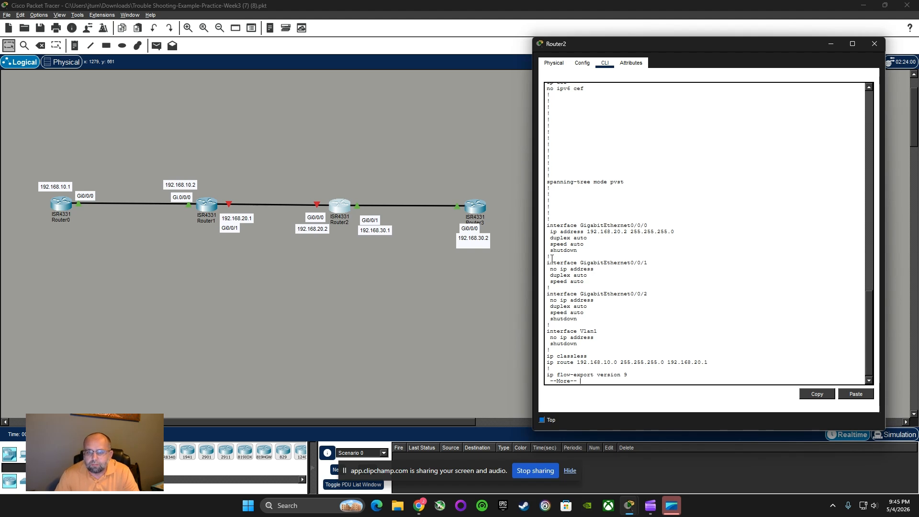
left_click_drag(550, 251, 572, 251)
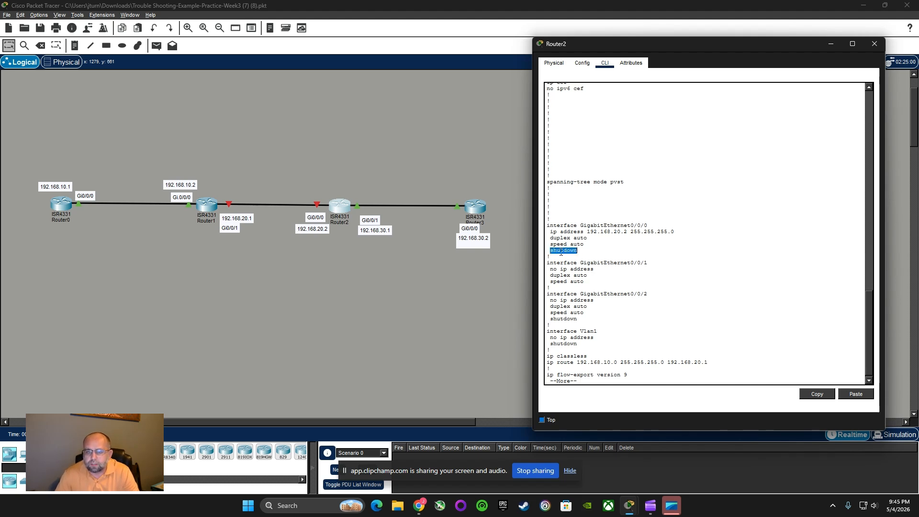
- Page to the end of Router2's running configuration and enter global configuration mode with config terminal
left_click(564, 245)
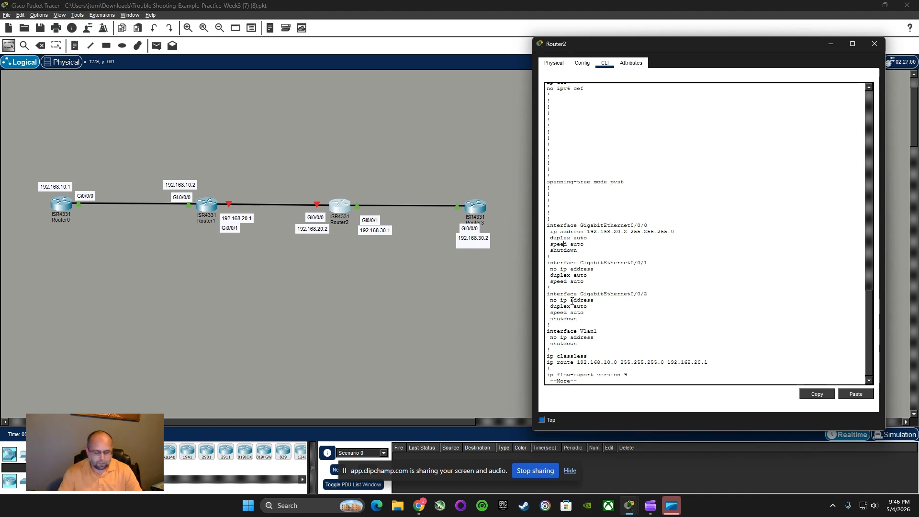
key("space")
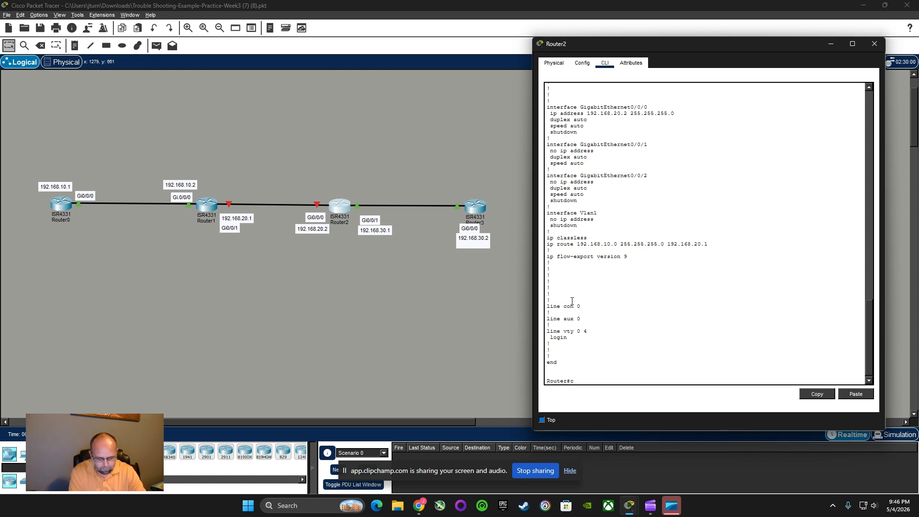
type("config")
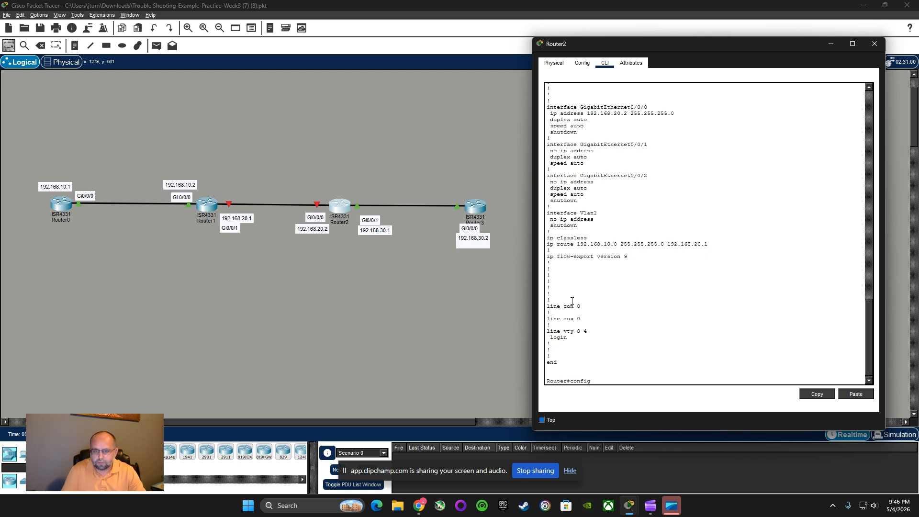
type(" term")
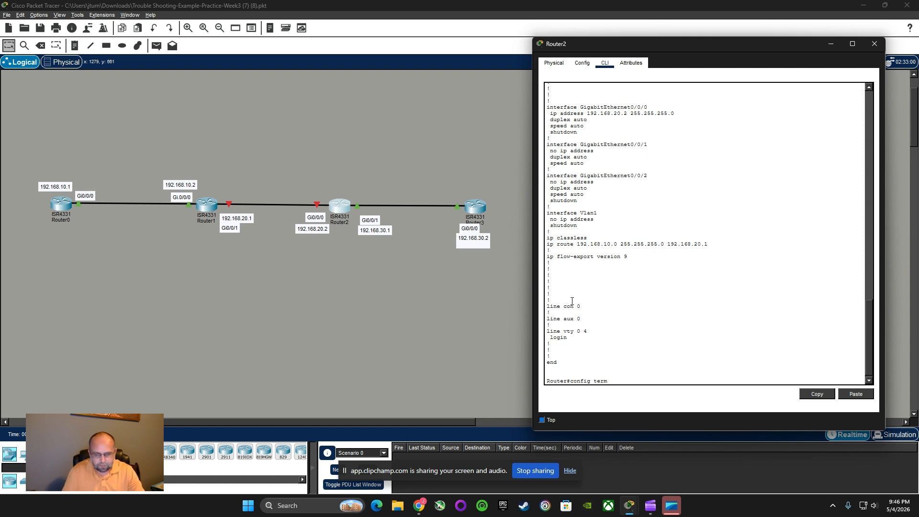
key("Tab")
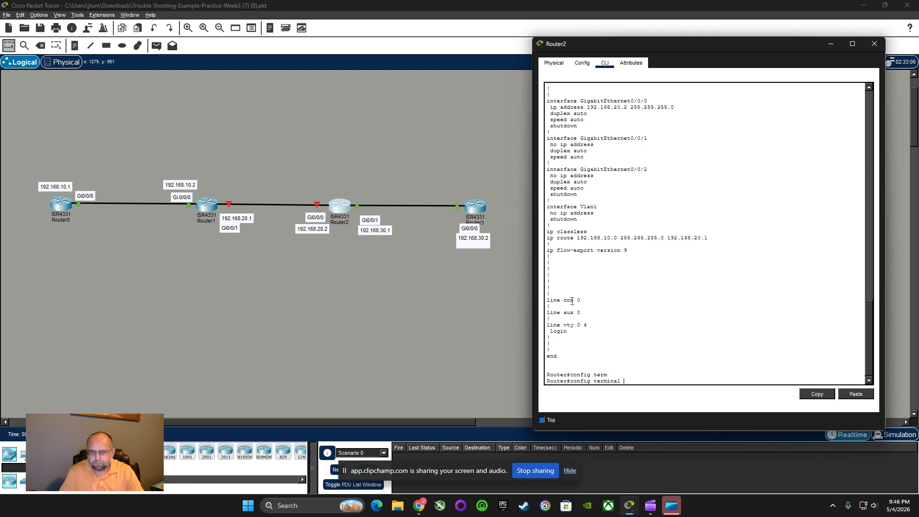
key("Return")
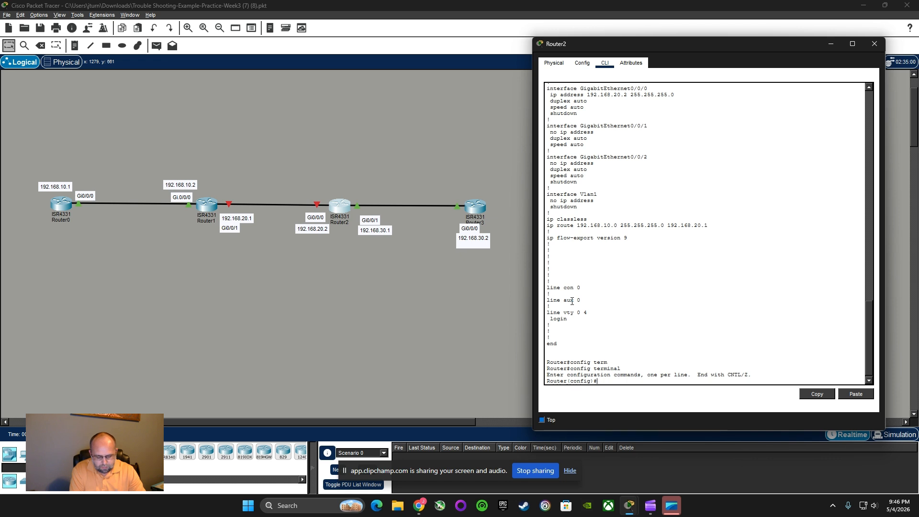
- Enable Router2's interface Gi0/0/0 with no shutdown, and close the router's window
type("in")
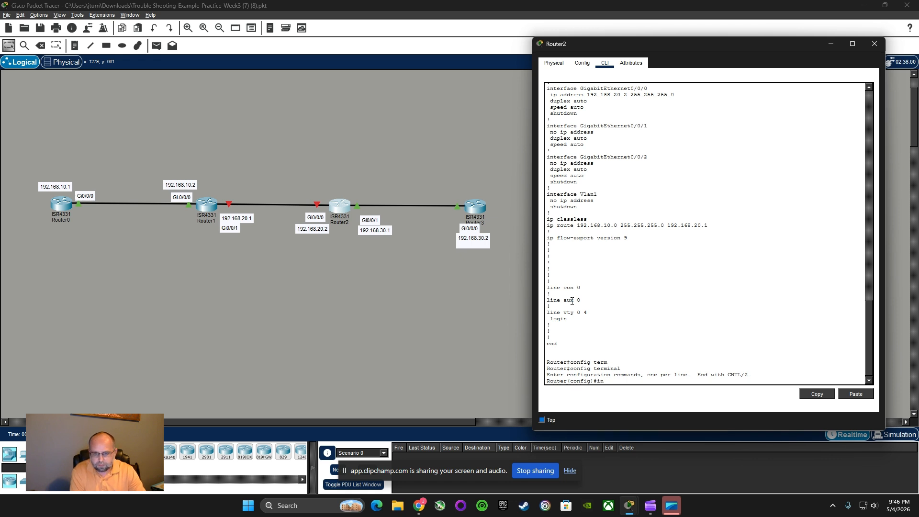
type("t ")
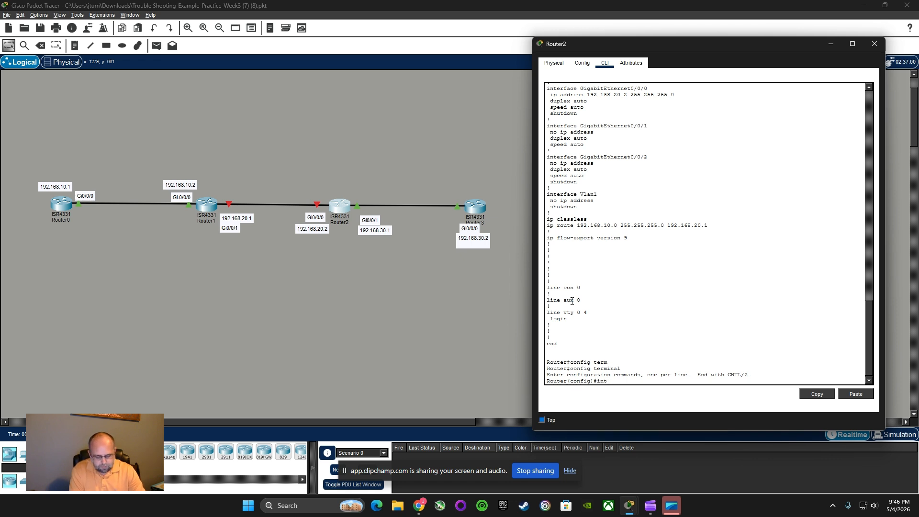
type("g")
key("BackSpace")
type("Gi")
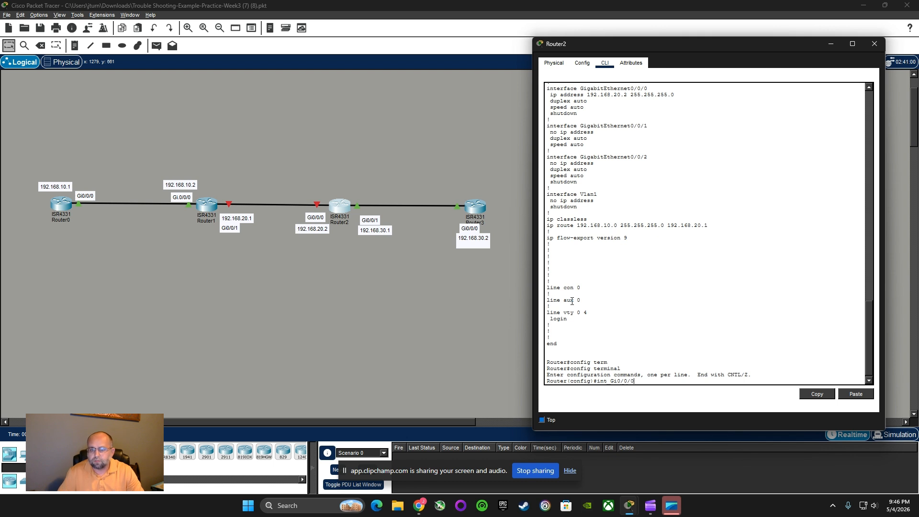
type("0/0/0")
key("Return")
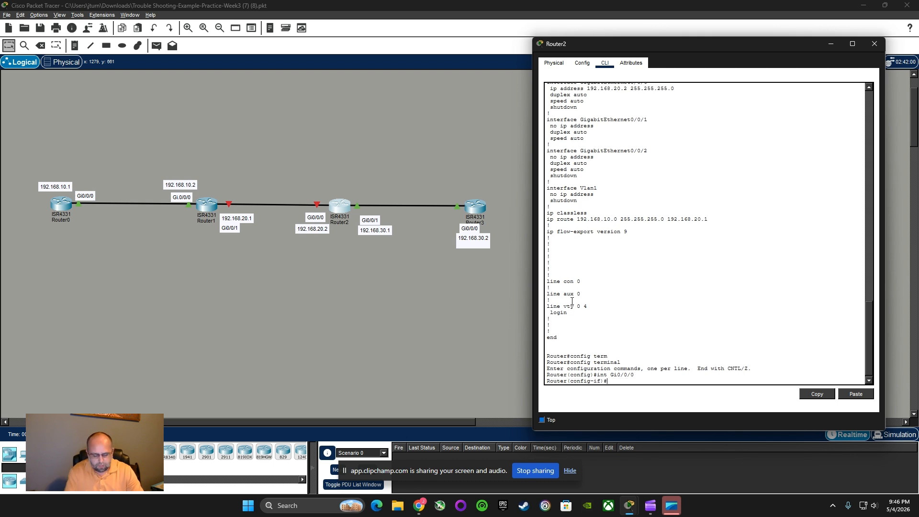
type("no shutdown")
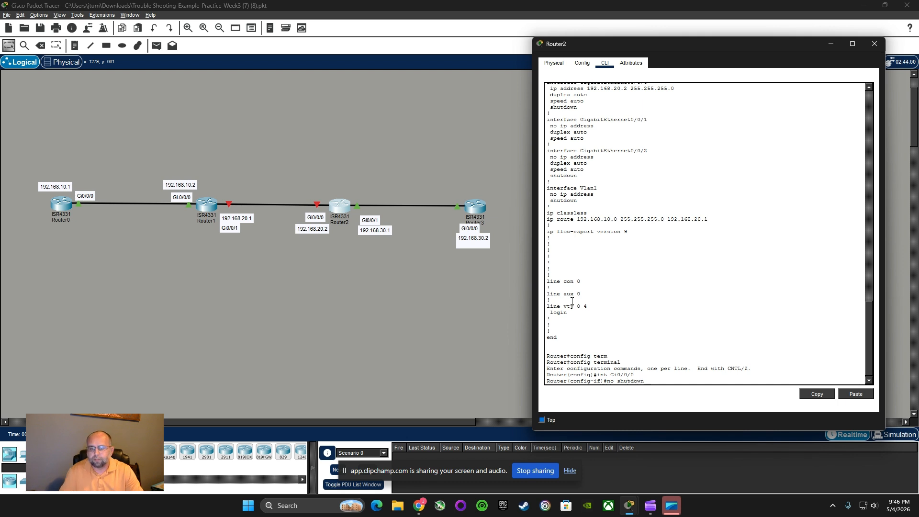
key("Return")
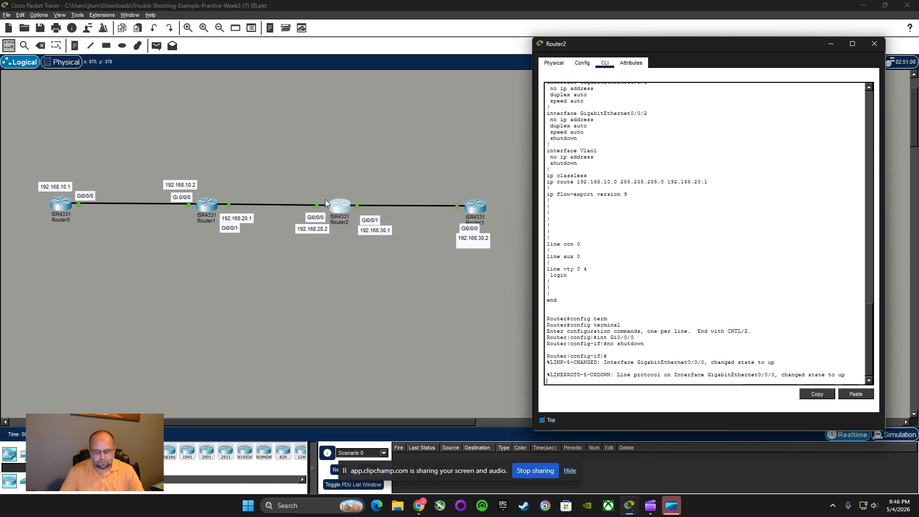
left_click(874, 44)
- Open Router0's command line, finish the paused configuration listing and ping 192.168.30.2
left_click(61, 205)
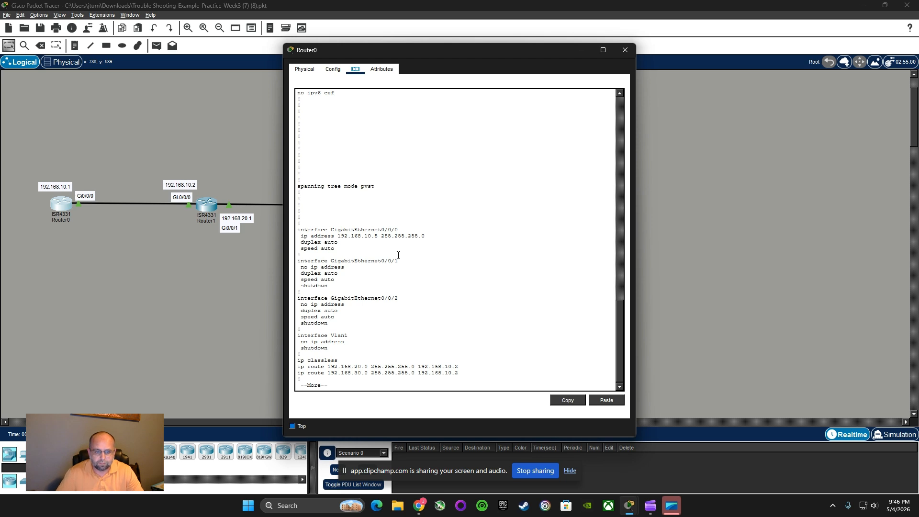
left_click(364, 379)
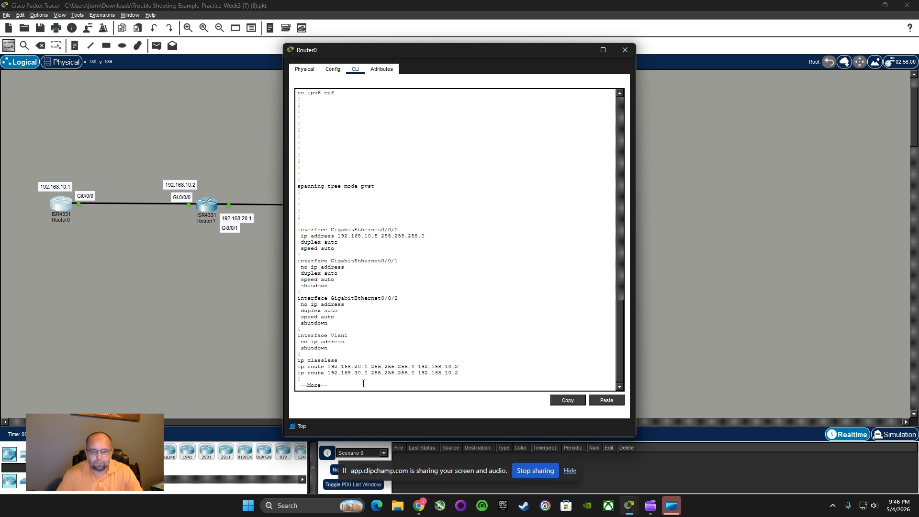
key("space")
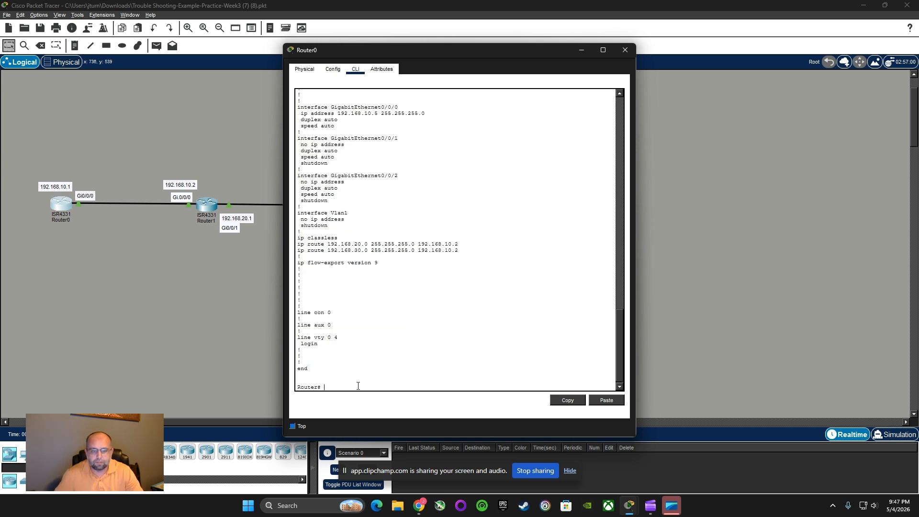
type("pi")
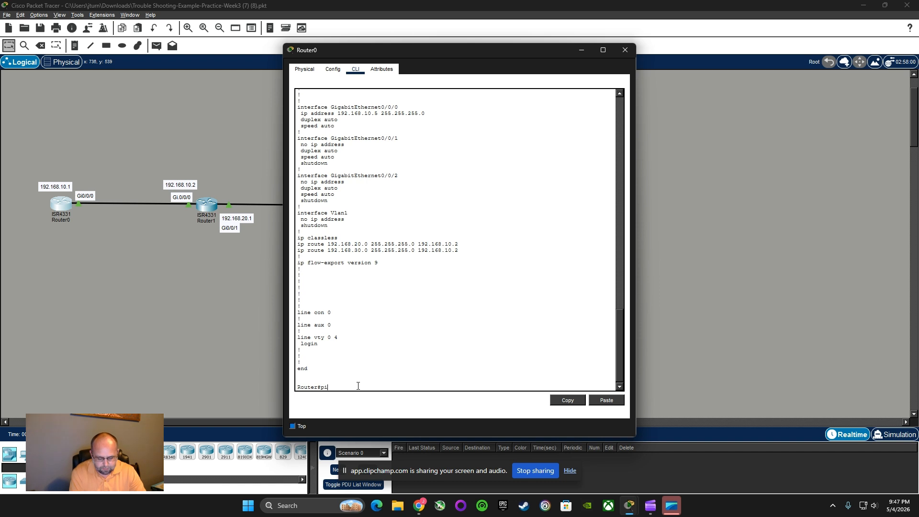
type("ng 19")
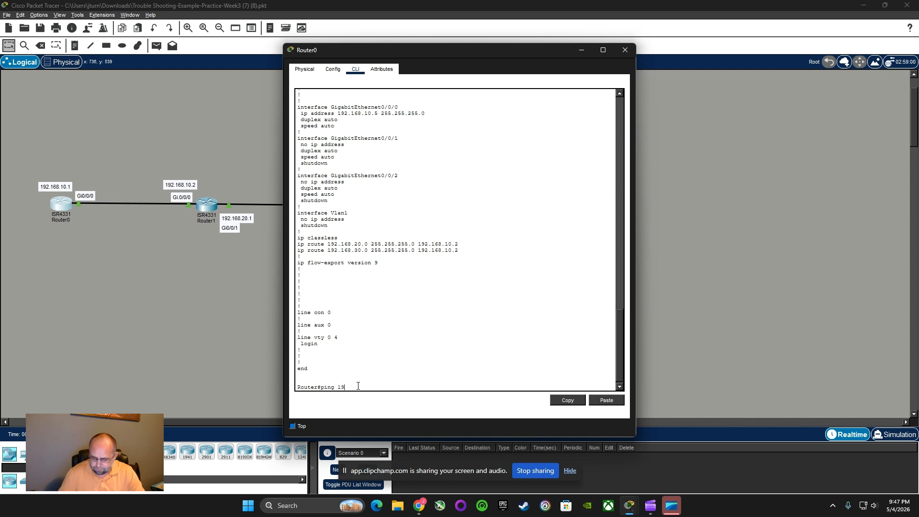
type("2.168.30.")
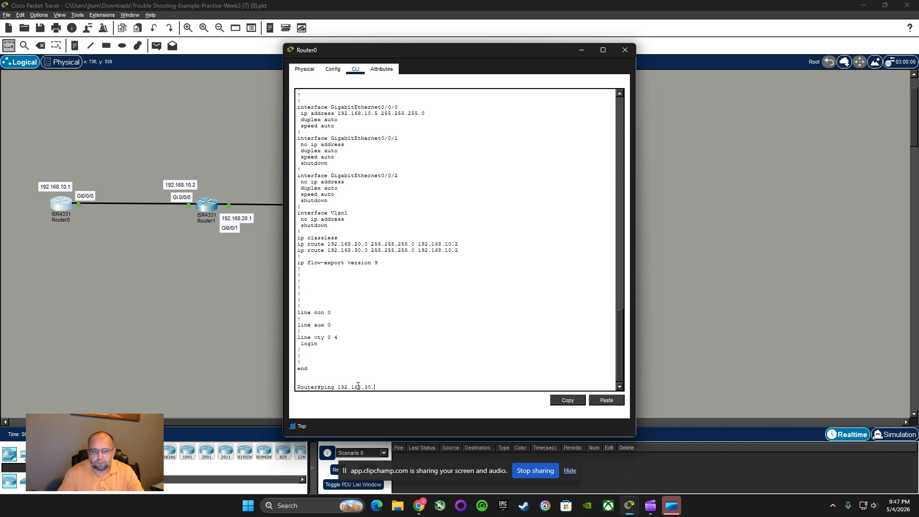
type("2")
key("Return")
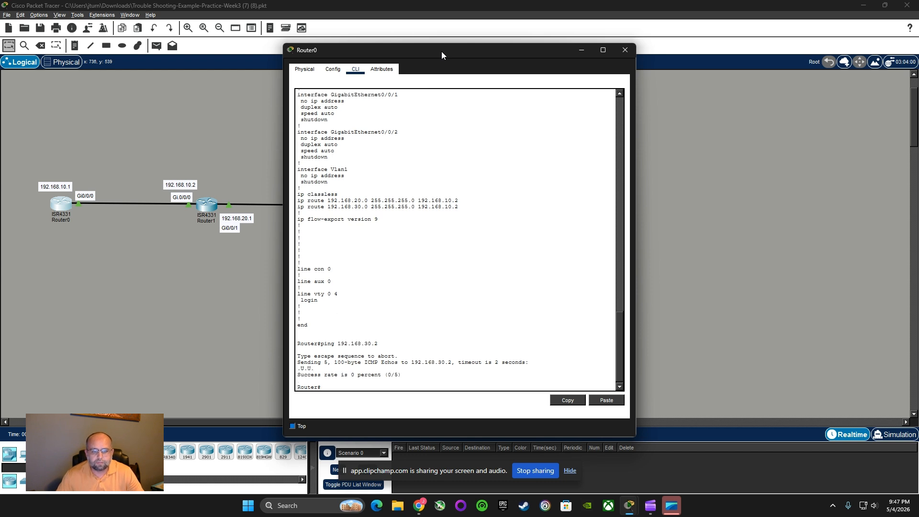
- Move Router0's window clear of the topology, run traceroute to 192.168.30.2, and close the window once the hops are listed
left_click_drag(441, 51, 689, 48)
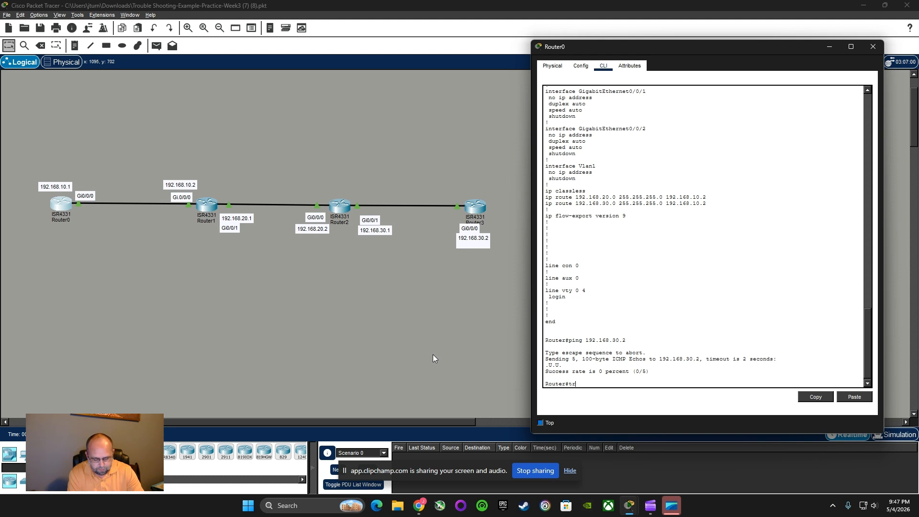
type("cerout")
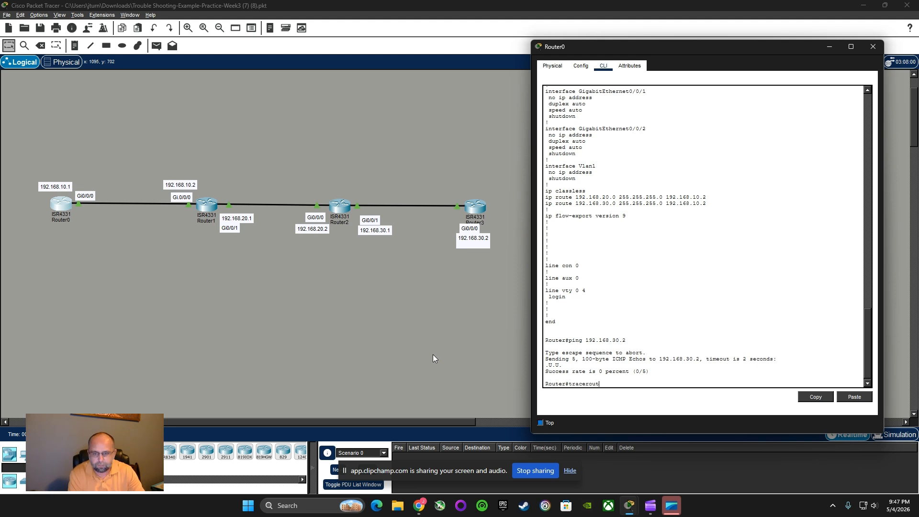
type("e")
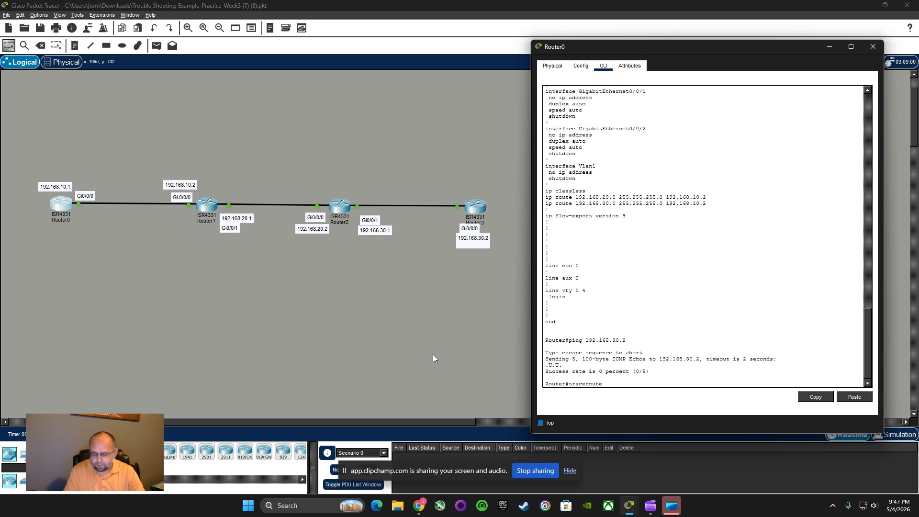
type(" 192.168")
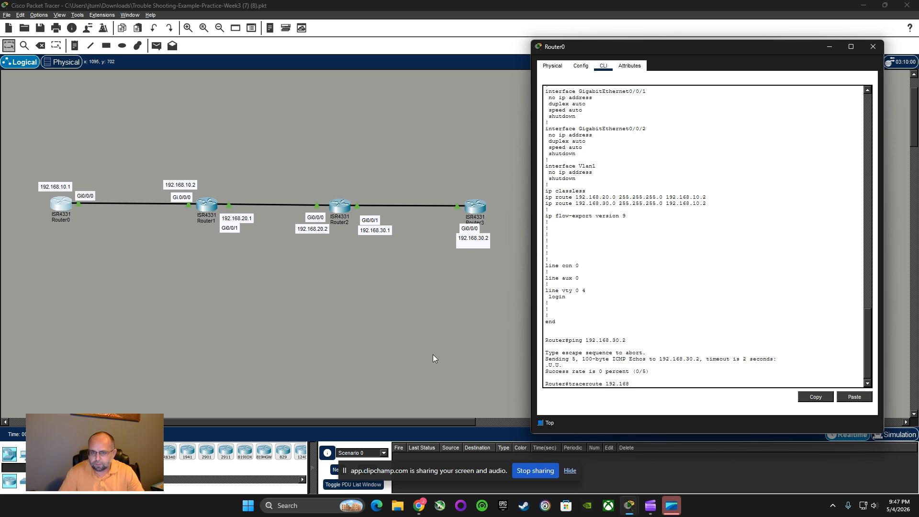
type(".30.2")
key("Return")
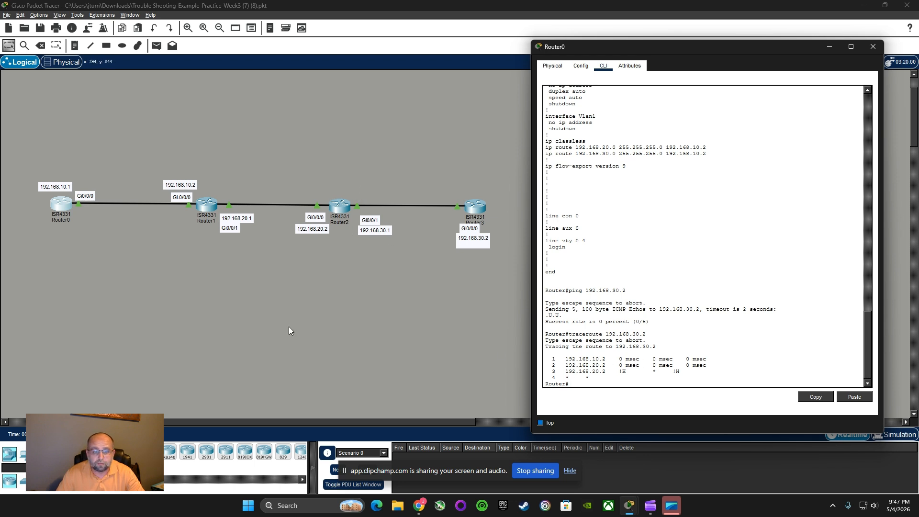
left_click(869, 49)
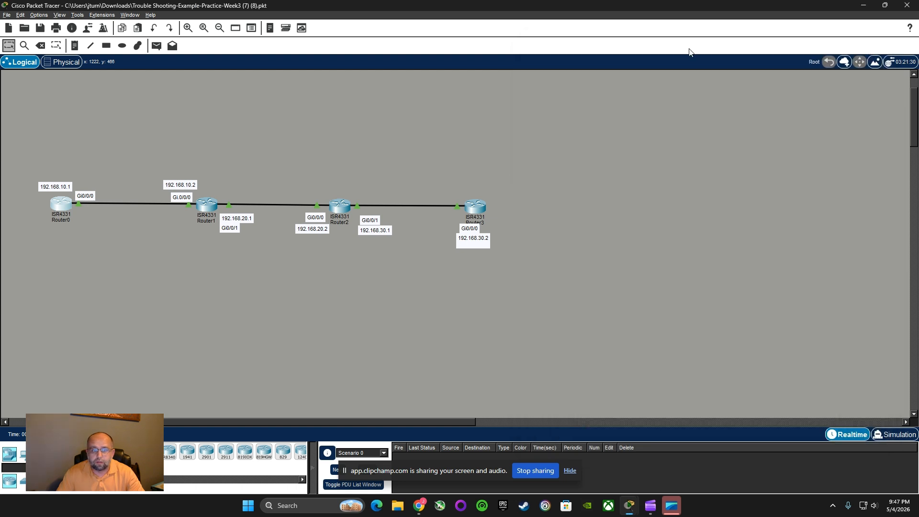
- Reopen Router2's command line and leave interface configuration mode with end
left_click(339, 205)
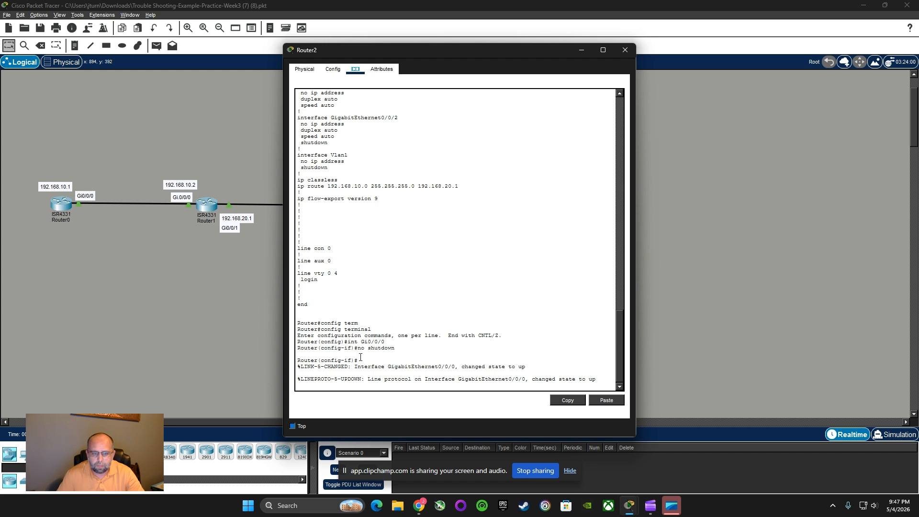
left_click(594, 382)
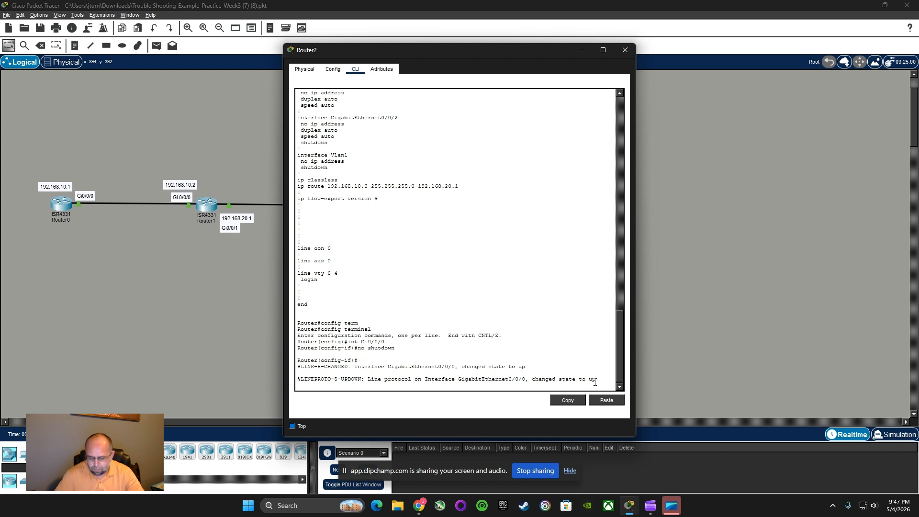
key("Return")
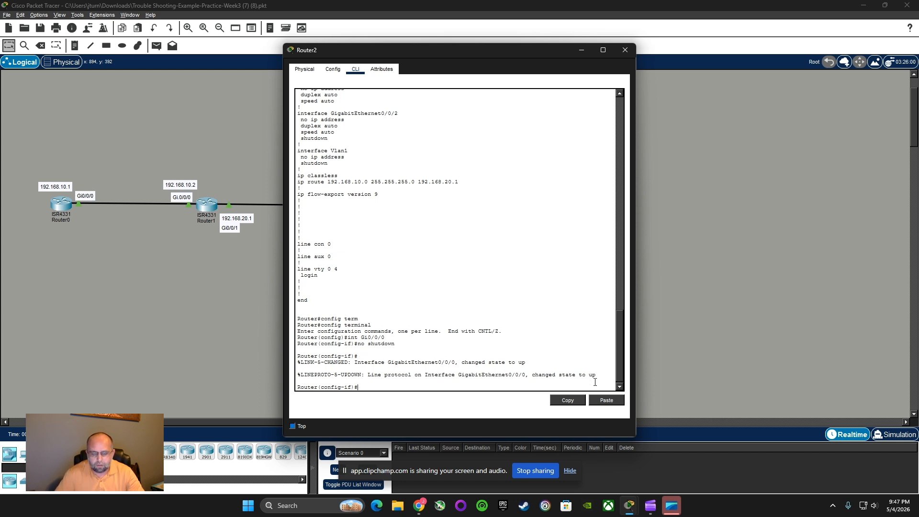
type("end")
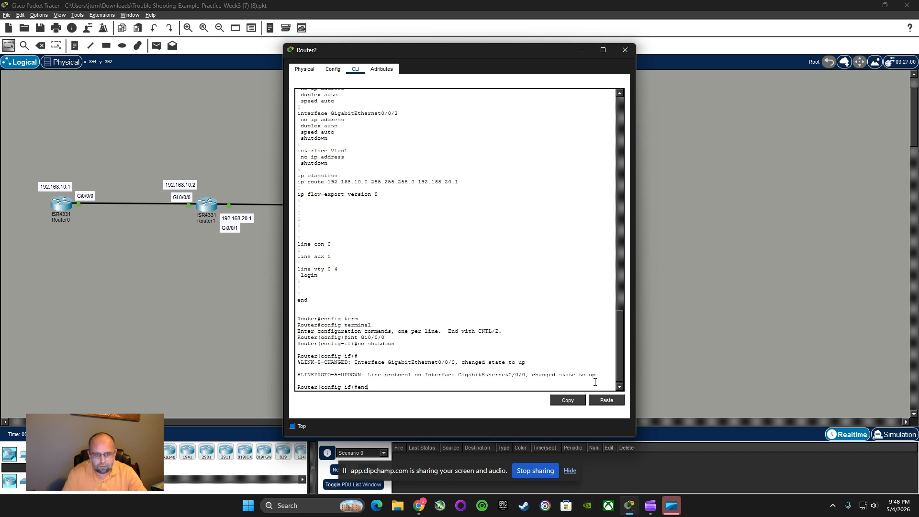
key("Return")
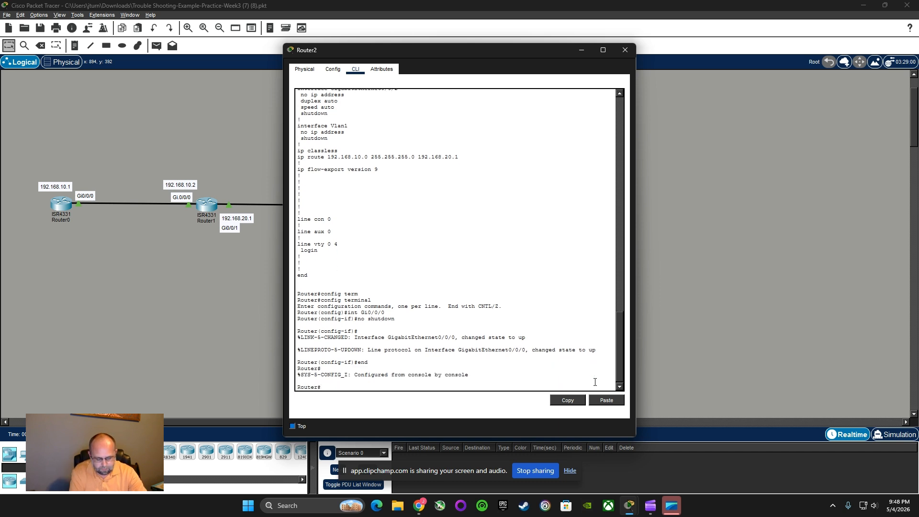
- Page through Router2's running configuration with show run, checking its interface addresses and routes against the topology labels
type("show")
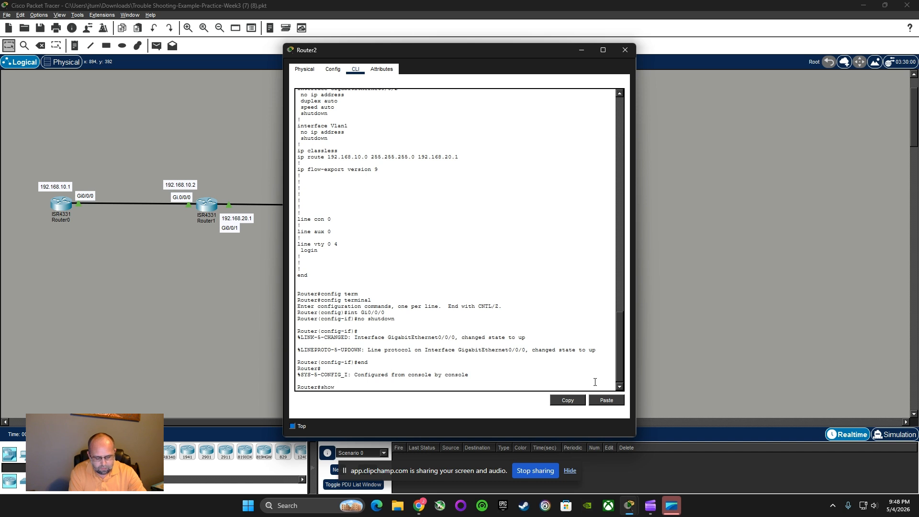
type(" run")
key("Return")
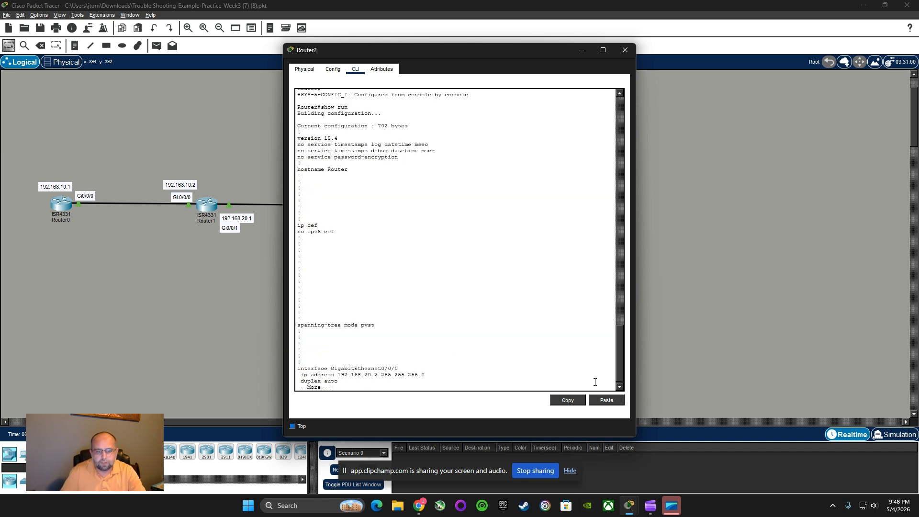
key("space")
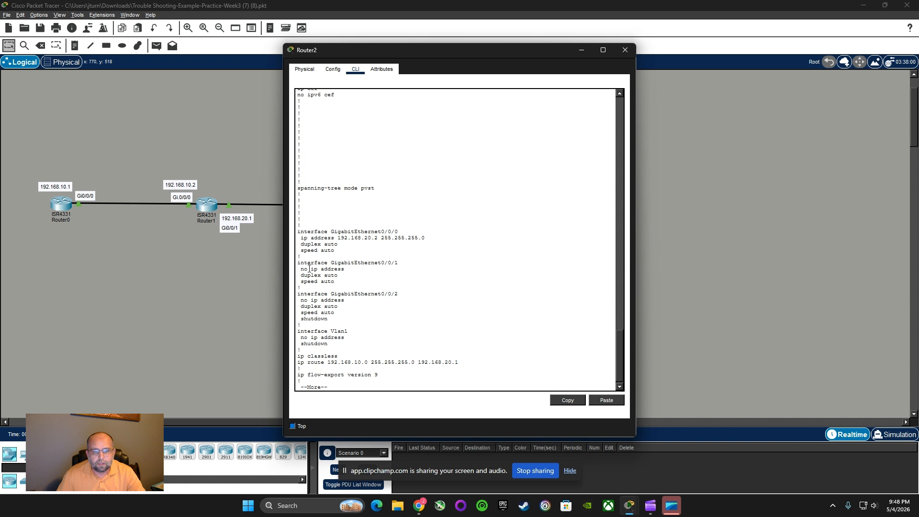
left_click_drag(398, 48, 650, 51)
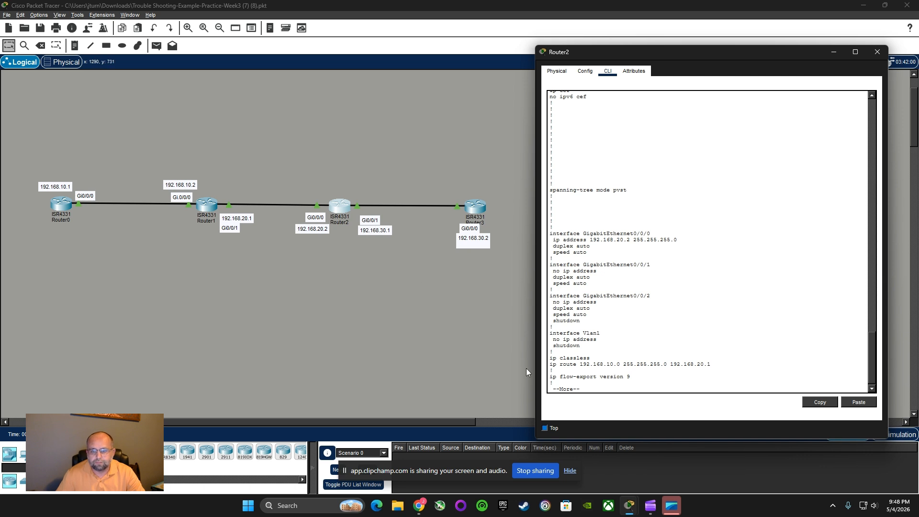
key("space")
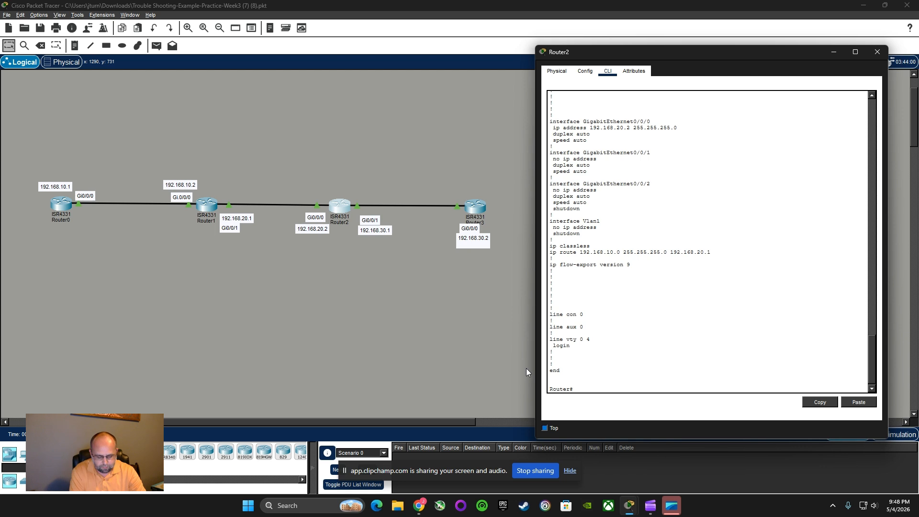
- Enter terminal configuration mode on Router2 and open interface Gi0/0/1 for configuration
type("config")
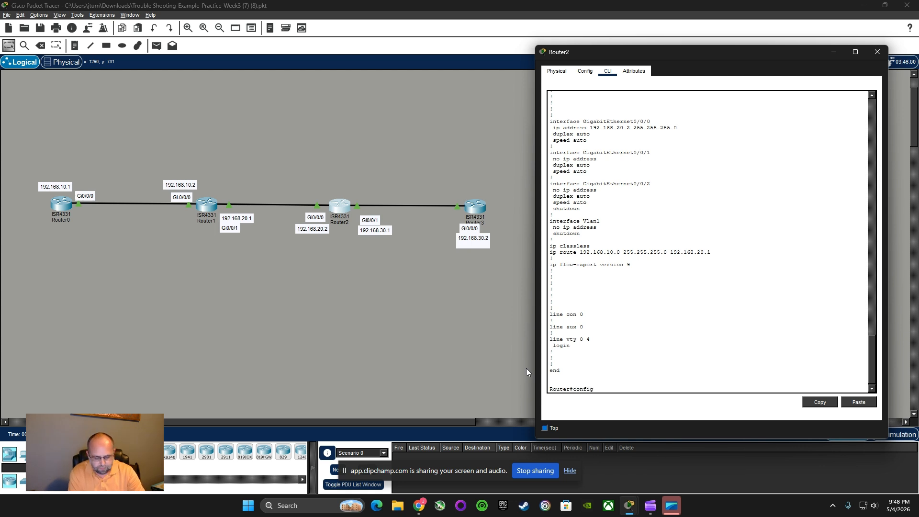
type(" term")
key("Tab")
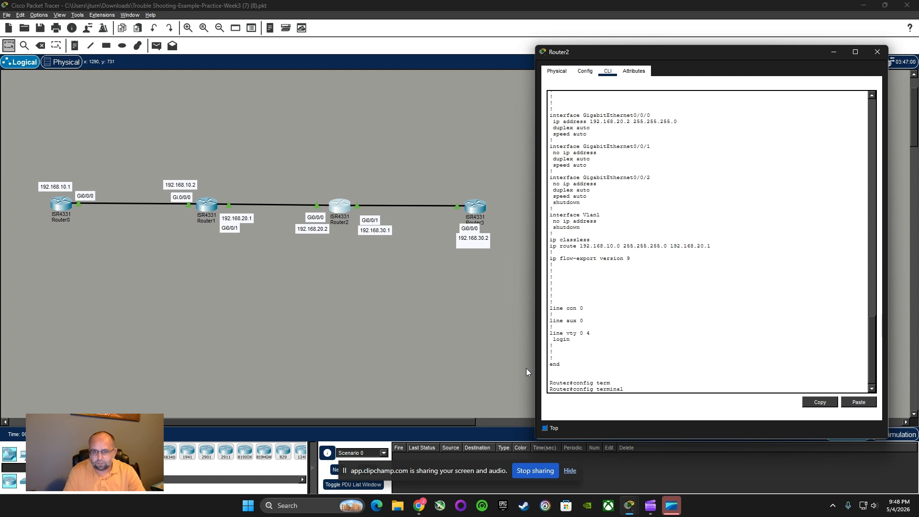
key("Return")
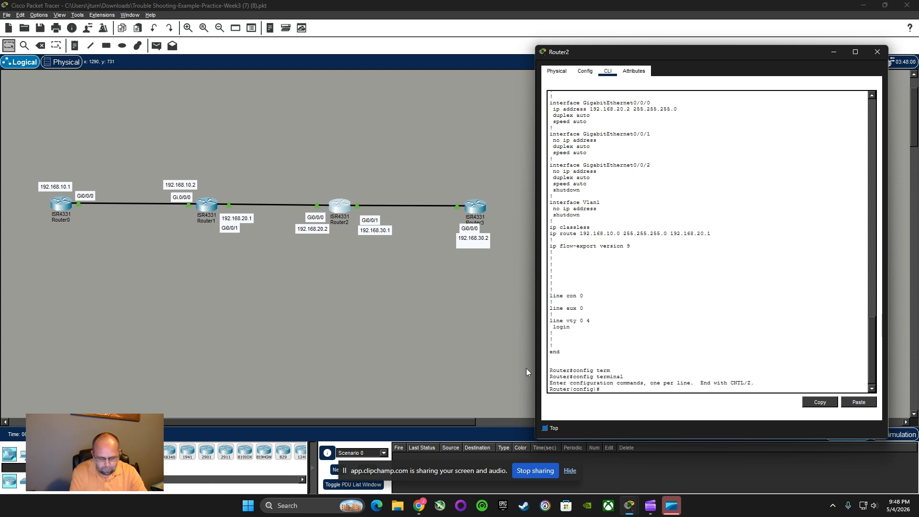
type("in")
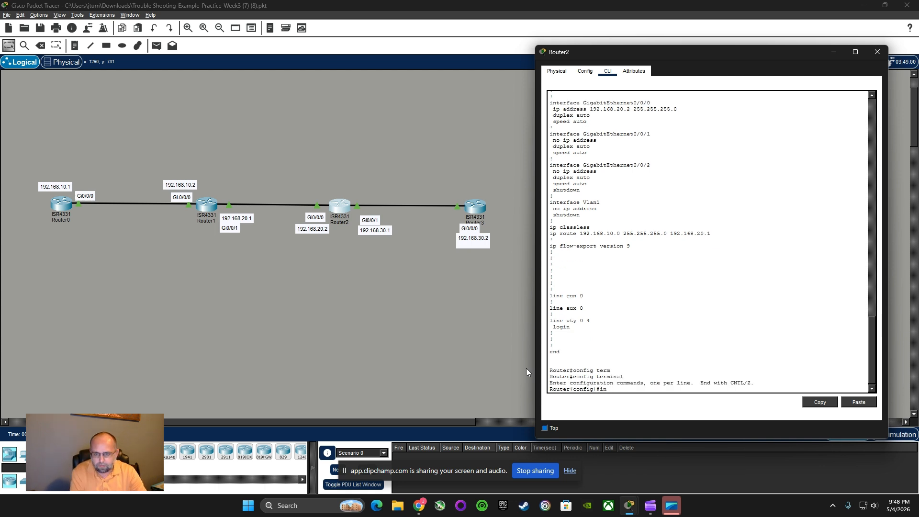
type("t")
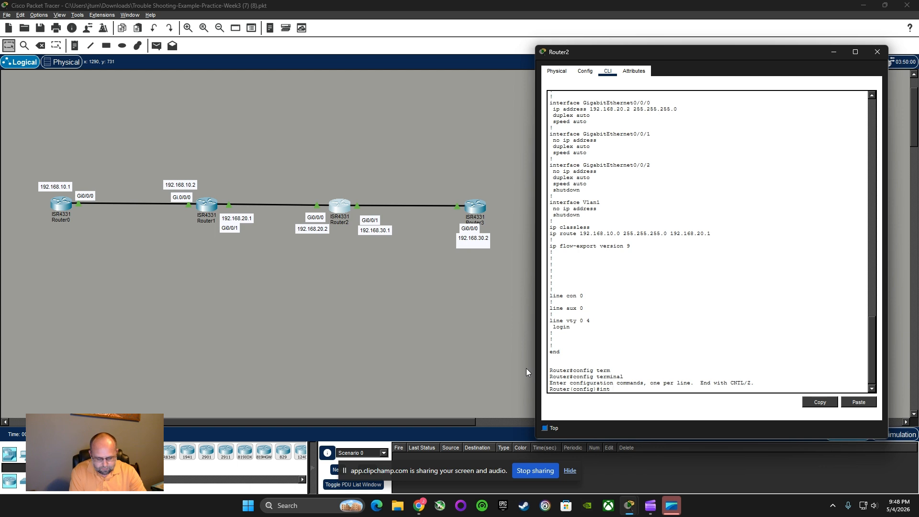
type(" Gi0")
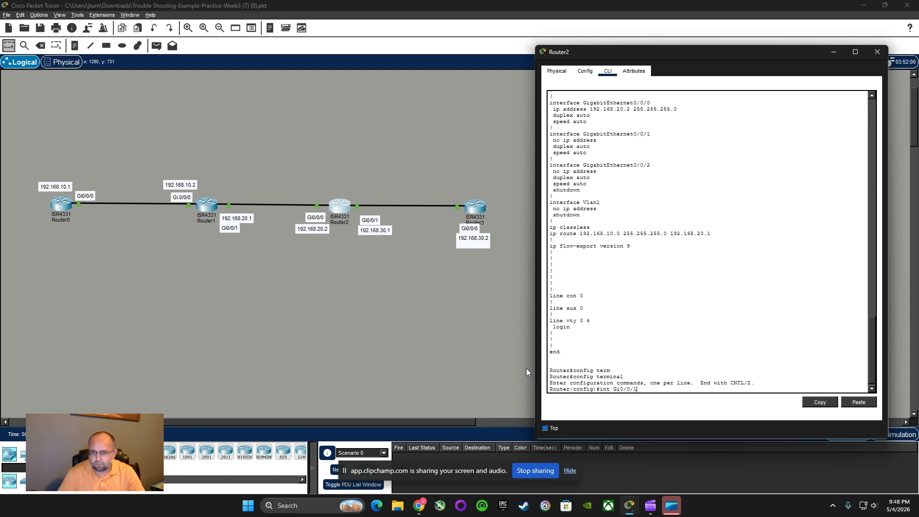
type("/0/1")
key("Return")
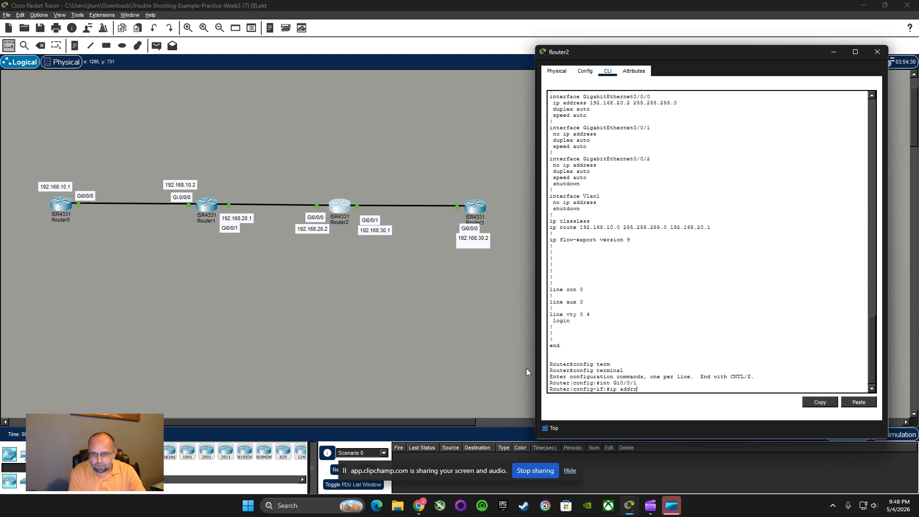
- Assign IP address 192.168.30.1 with mask 255.255.255.0 to Router2's Gi0/0/1 interface and leave configuration mode with end
type("ip address")
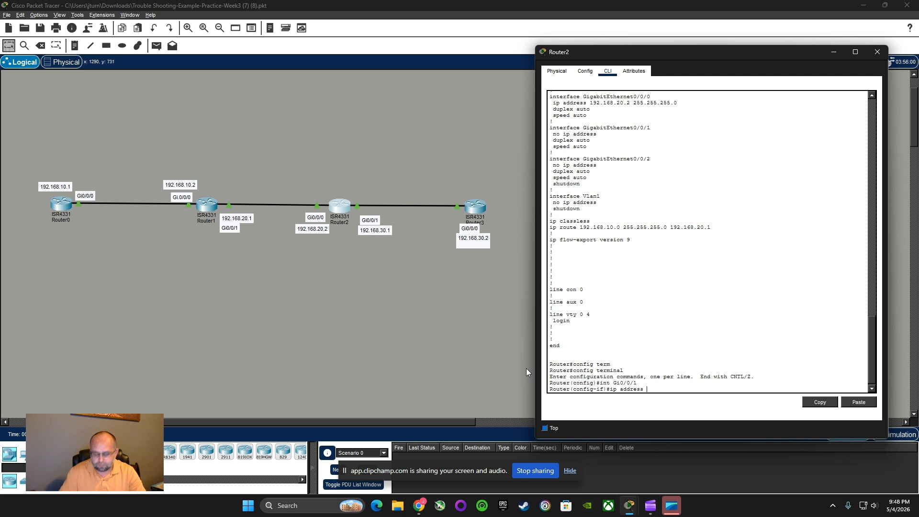
type(" 192.168.30.1")
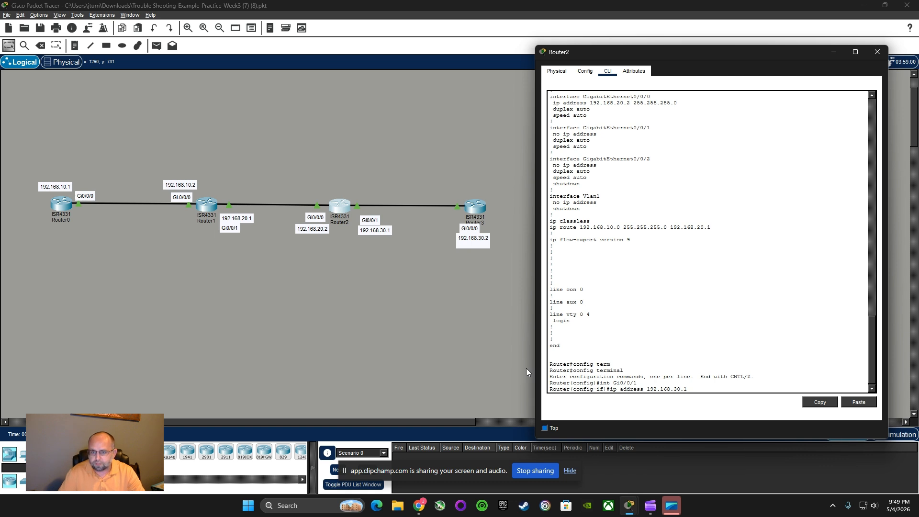
type("255.255.255.0")
key("Return")
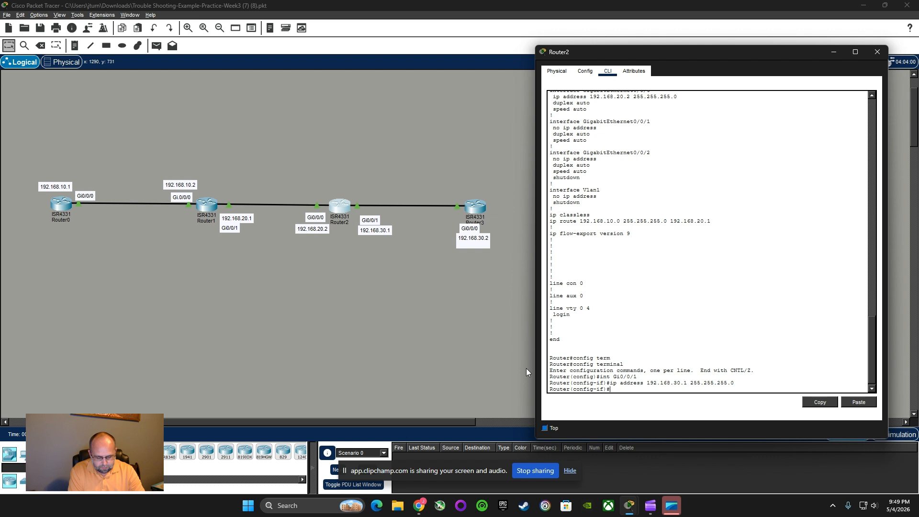
type("end")
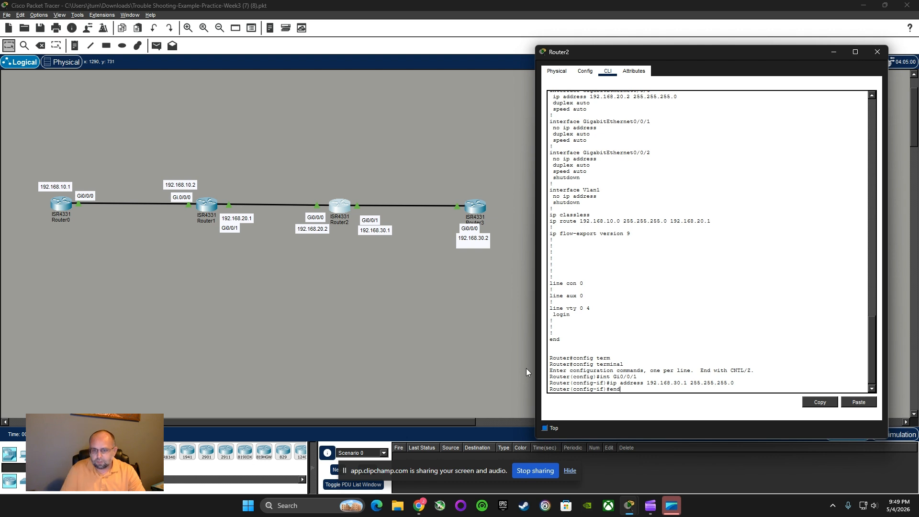
key("Return")
key("Return")
- List Router2's running configuration with show run, check the address on GigabitEthernet0/0/1, and close the router's window
type("s")
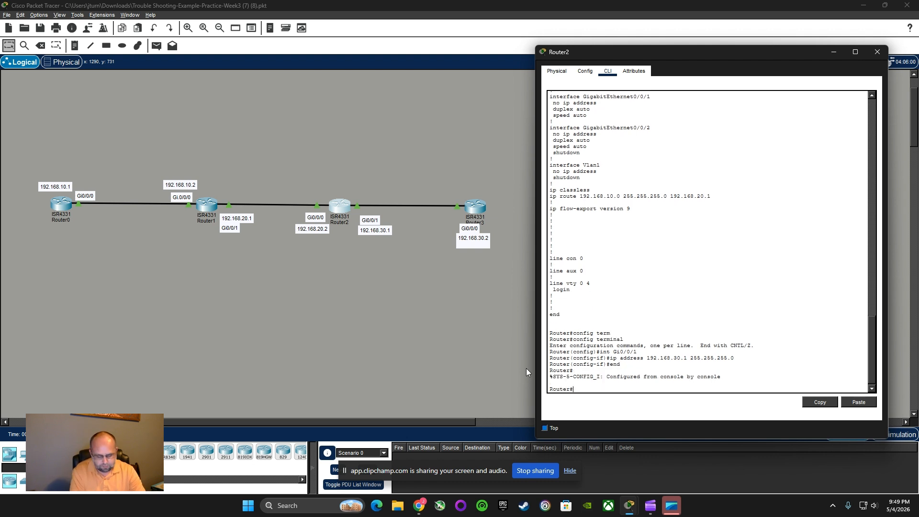
type("hw")
key("BackSpace")
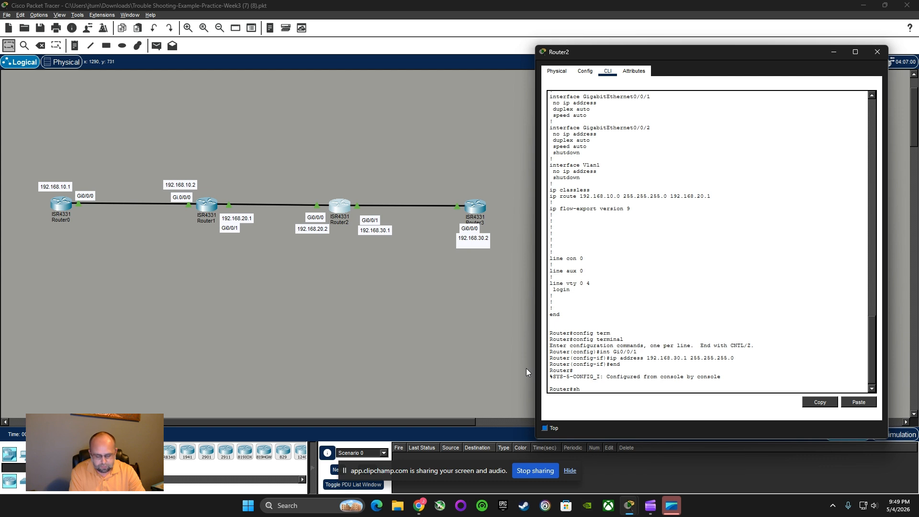
type("ow run")
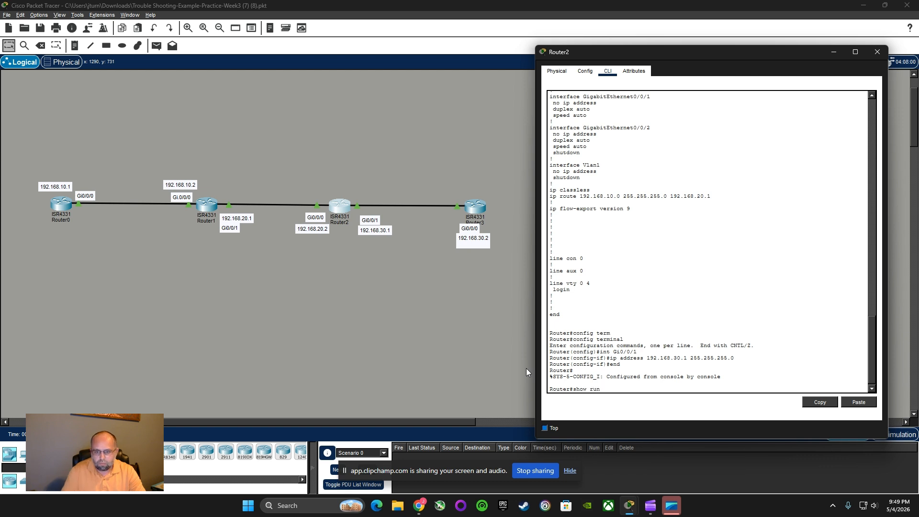
key("Return")
key("space")
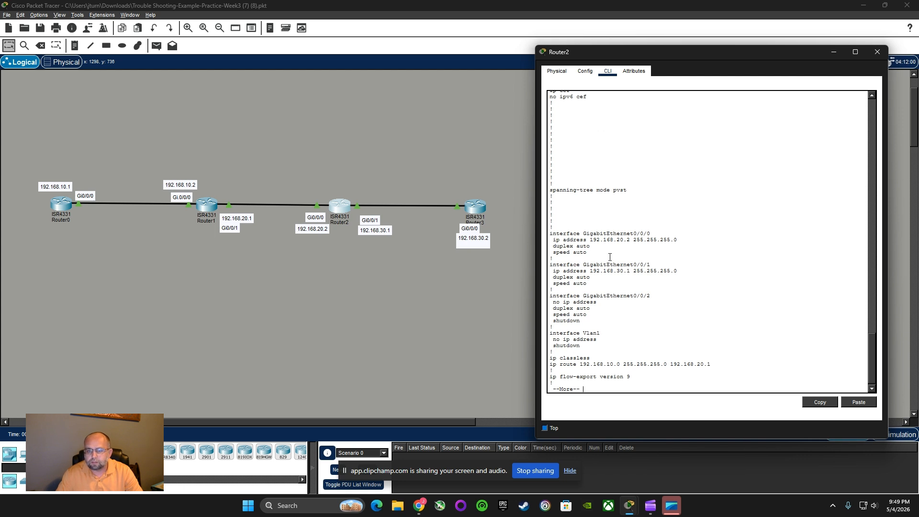
left_click_drag(584, 270, 661, 271)
left_click(878, 52)
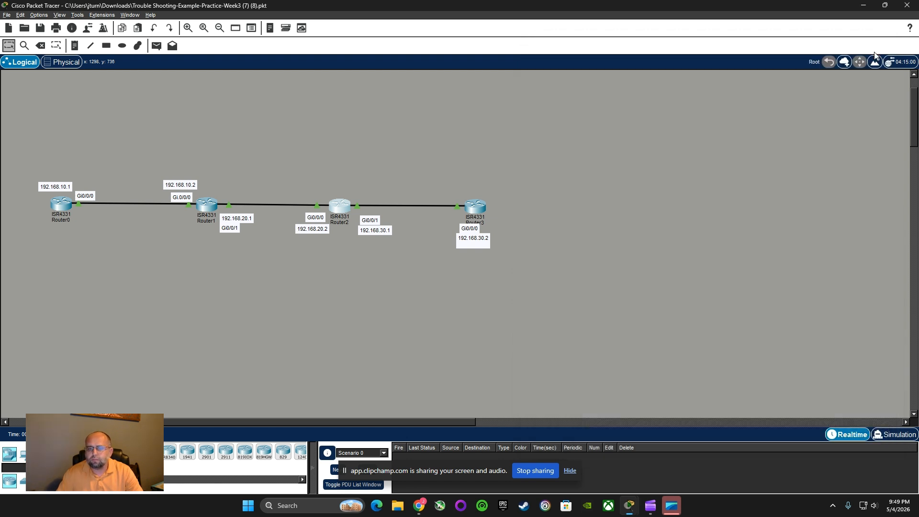
- Reopen Router0's command line and ping 192.168.30.2 to test connectivity after the address fix
left_click(65, 207)
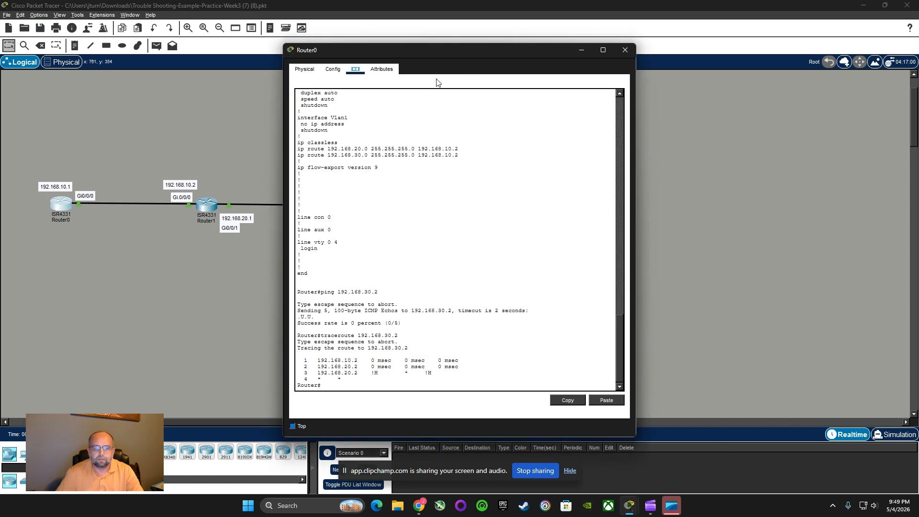
left_click(345, 383)
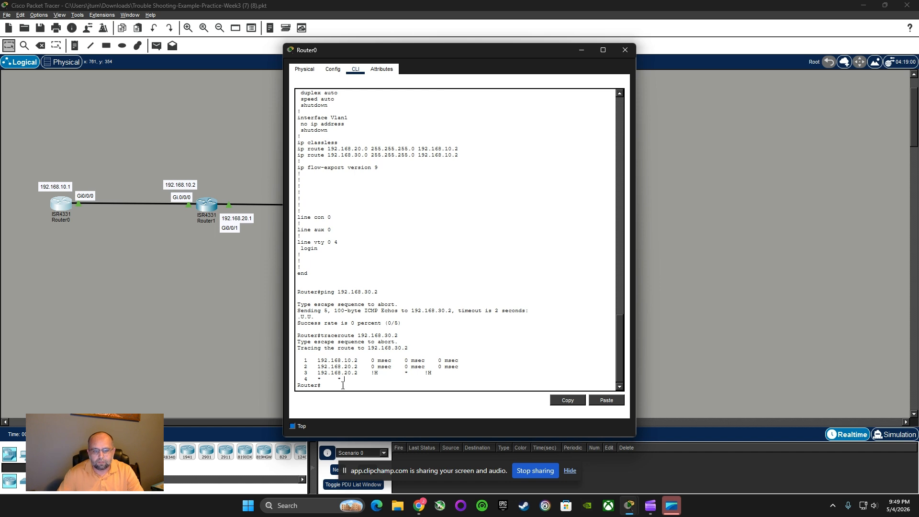
key("Return")
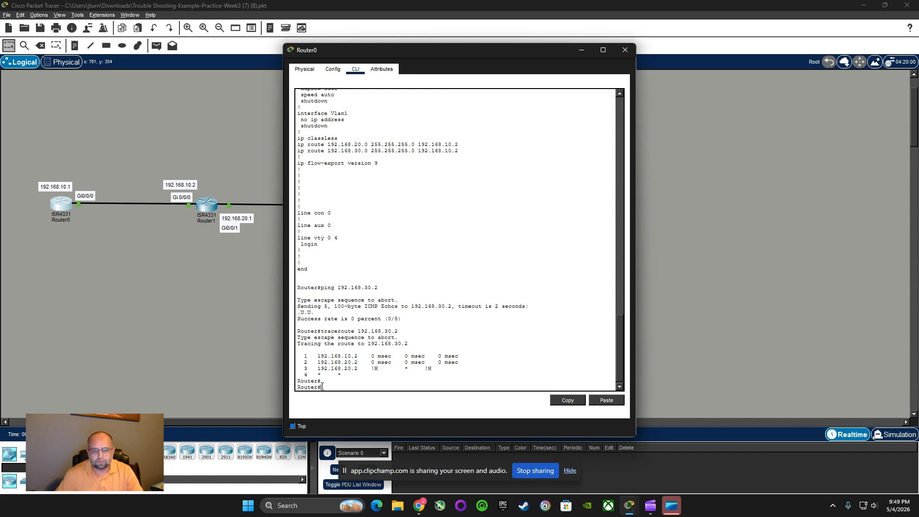
type("pin")
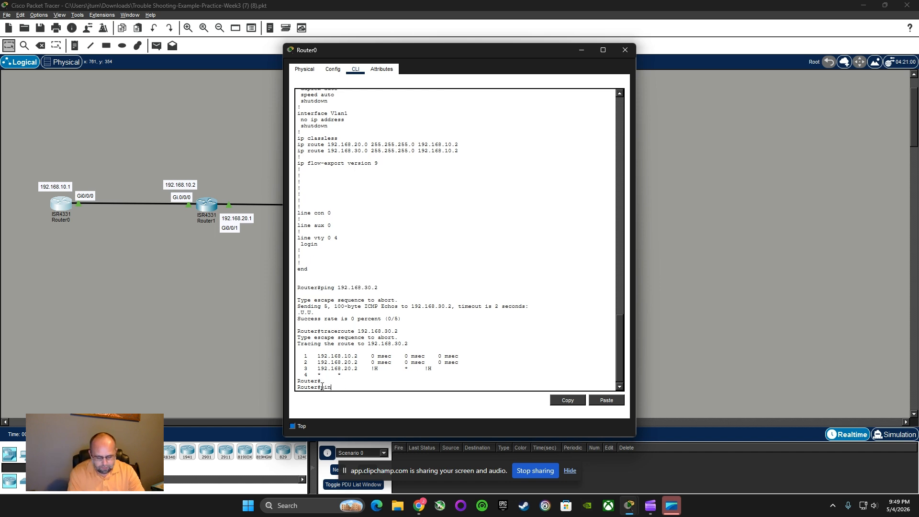
type("g 192.")
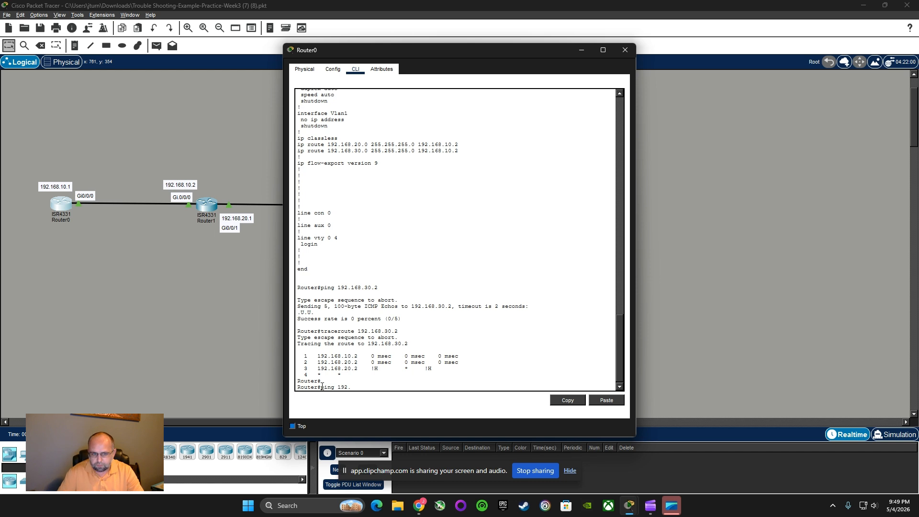
type("168.3")
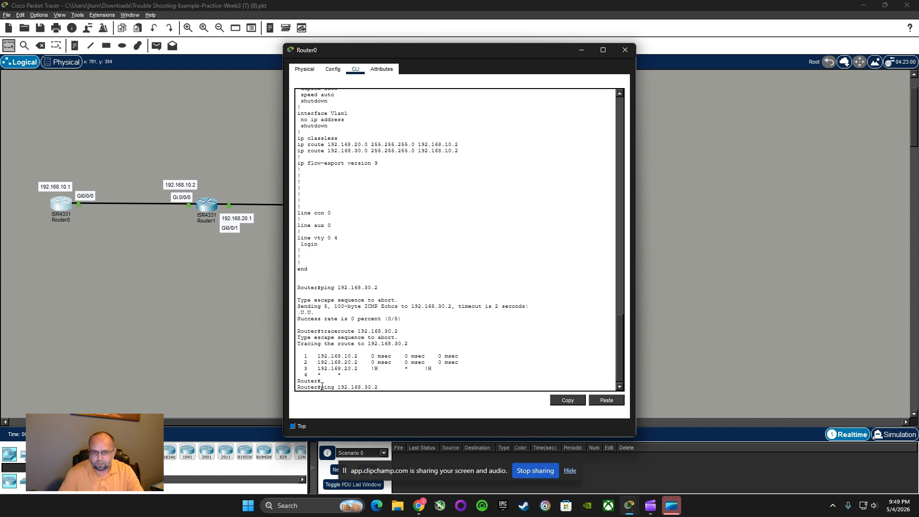
type("0.2")
key("Return")
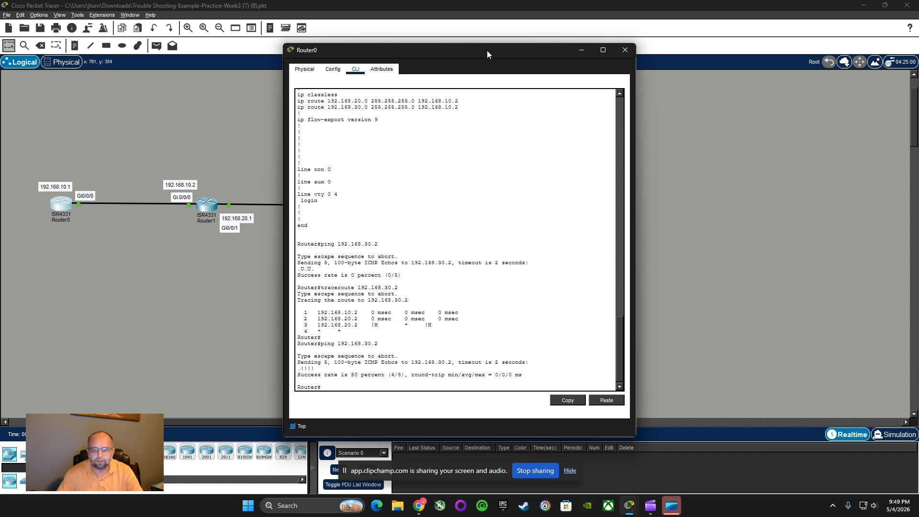
- Move Router0's window clear of the topology, repeat the ping to 192.168.30.2, and close the window
left_click_drag(487, 50, 722, 48)
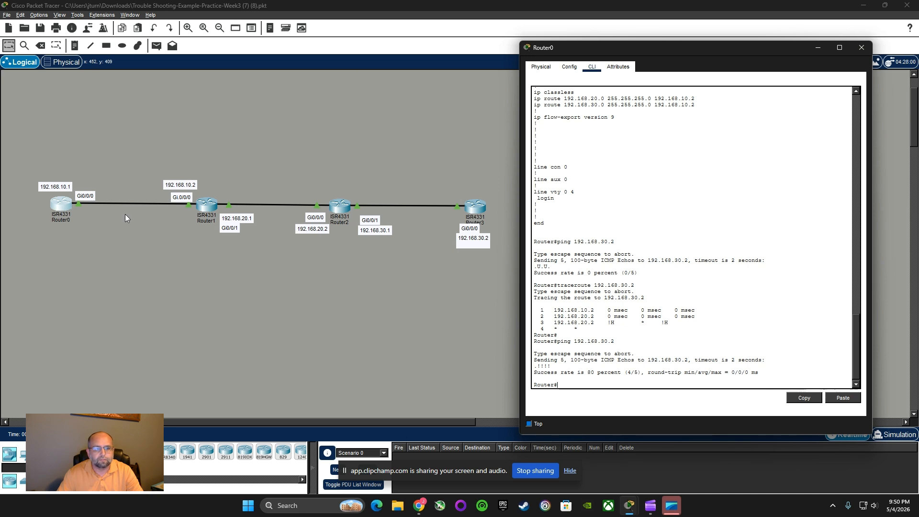
type("pi")
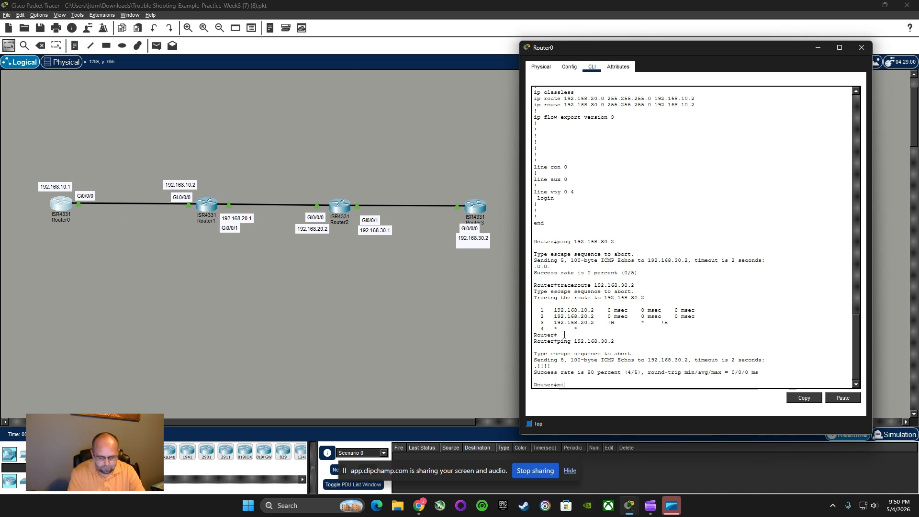
type("ng 192.168.30.2")
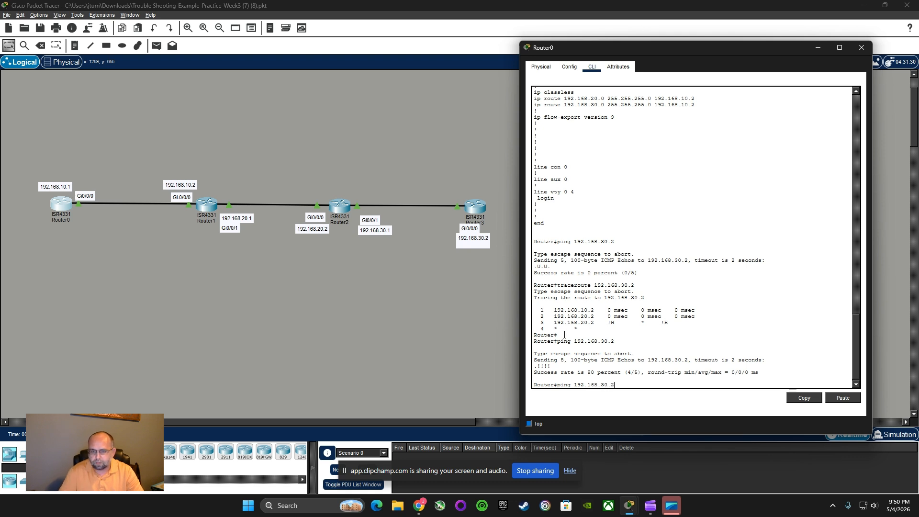
key("Return")
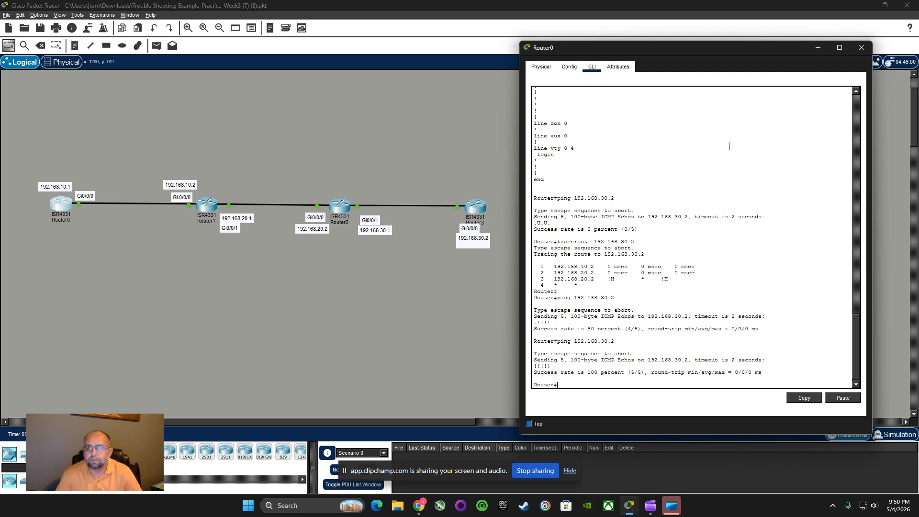
left_click(863, 47)
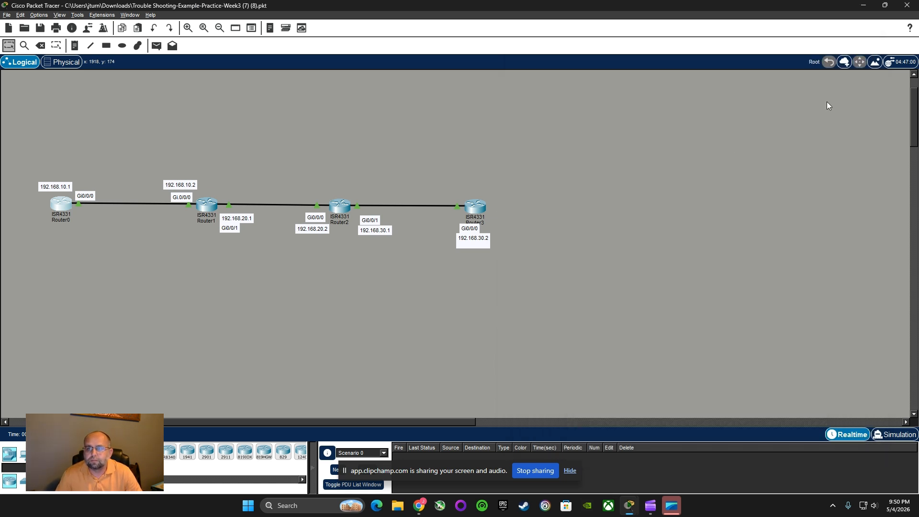